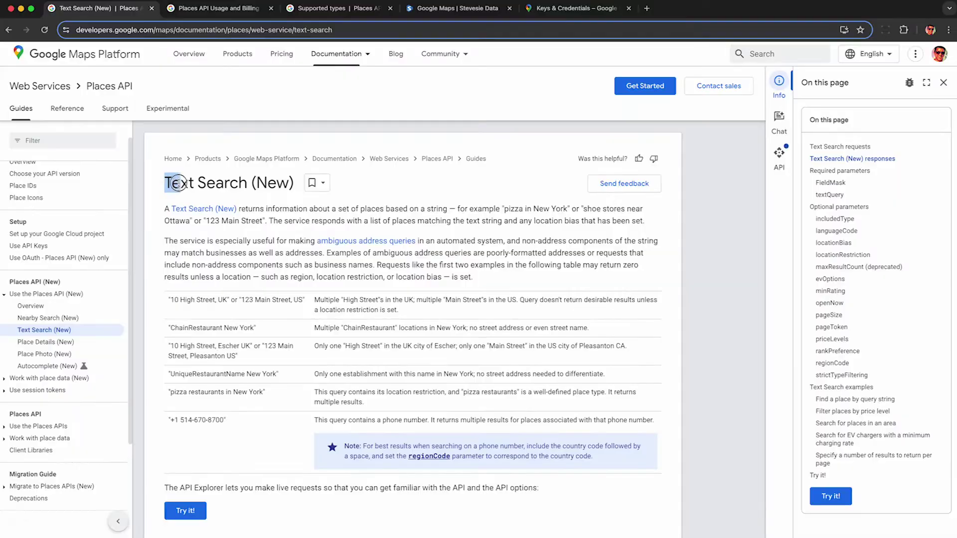
# Highlight the Text Search (New) title, the 4.7 rating and the word New in the heading.
pyautogui.moveTo(178, 183); pyautogui.dragTo(295, 183)
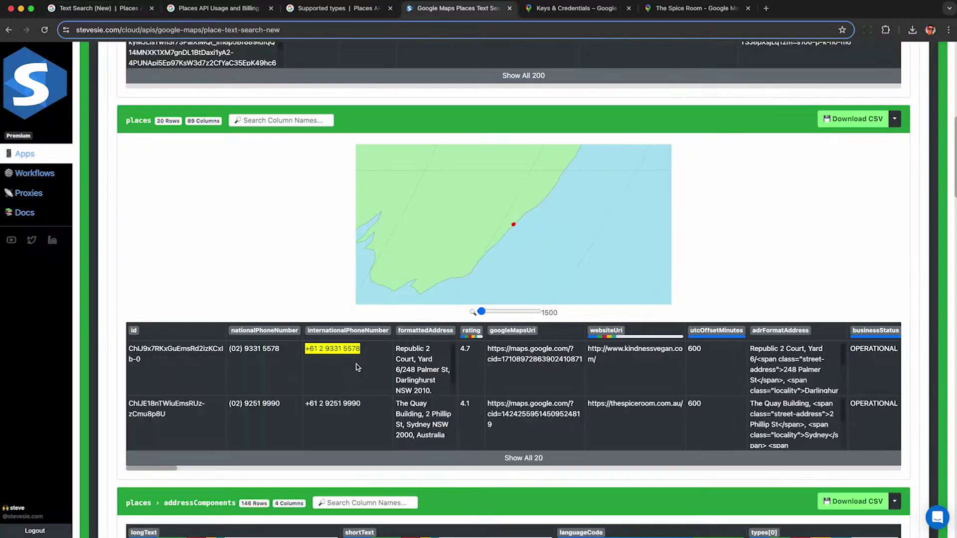
pyautogui.click(464, 349)
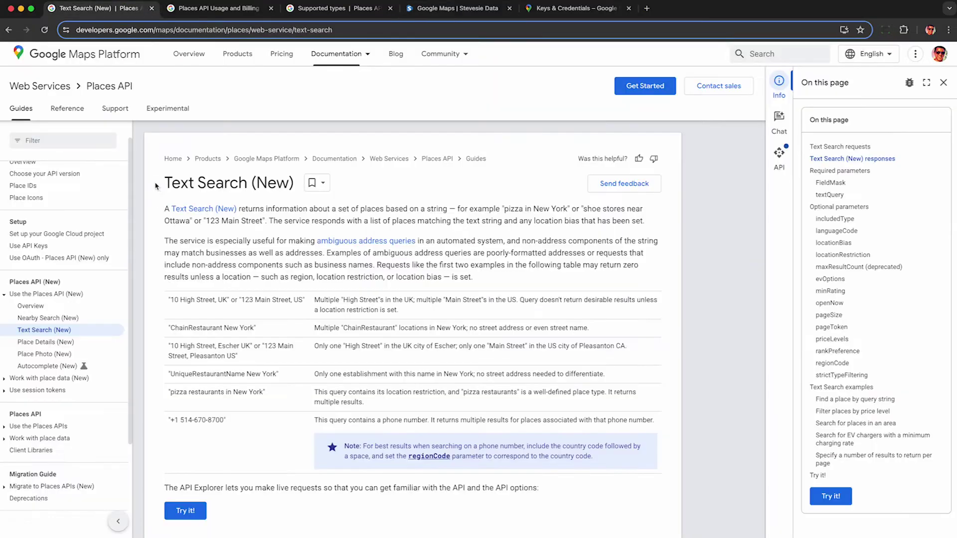
pyautogui.moveTo(155, 187); pyautogui.dragTo(295, 184)
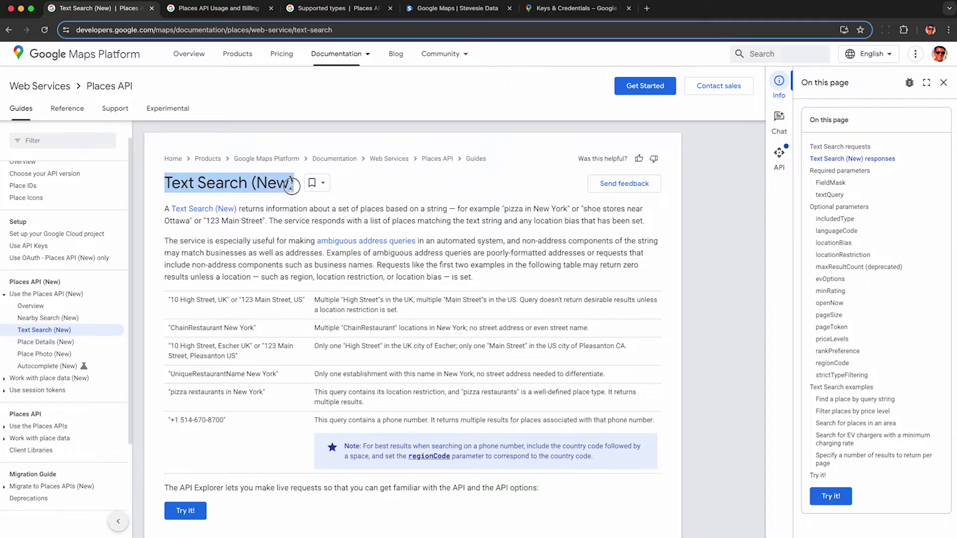
pyautogui.doubleClick(274, 184)
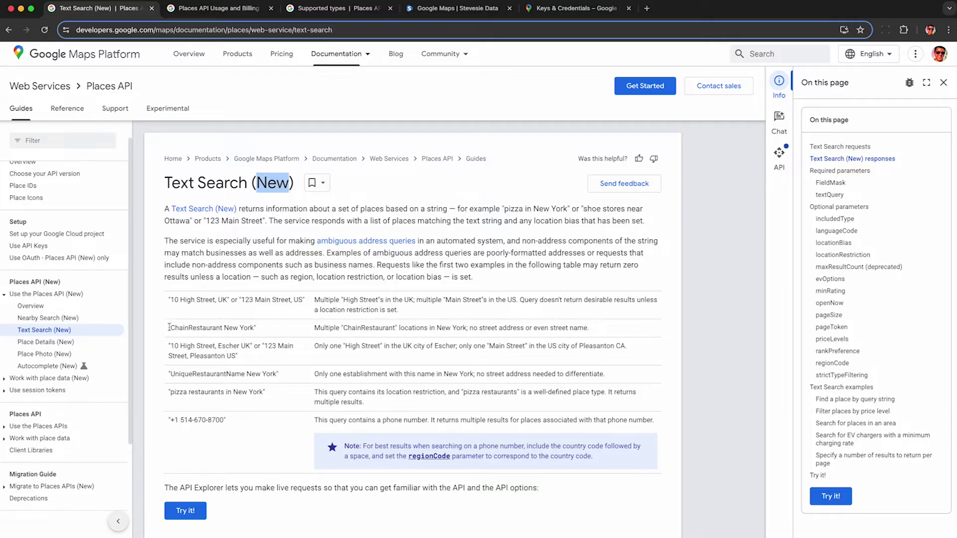
# Highlight the ChainRestaurant, UniqueRestaurantName and pizza example queries, the Spicy Vegetarian Food query and places.displayName.
pyautogui.moveTo(169, 327); pyautogui.dragTo(259, 329)
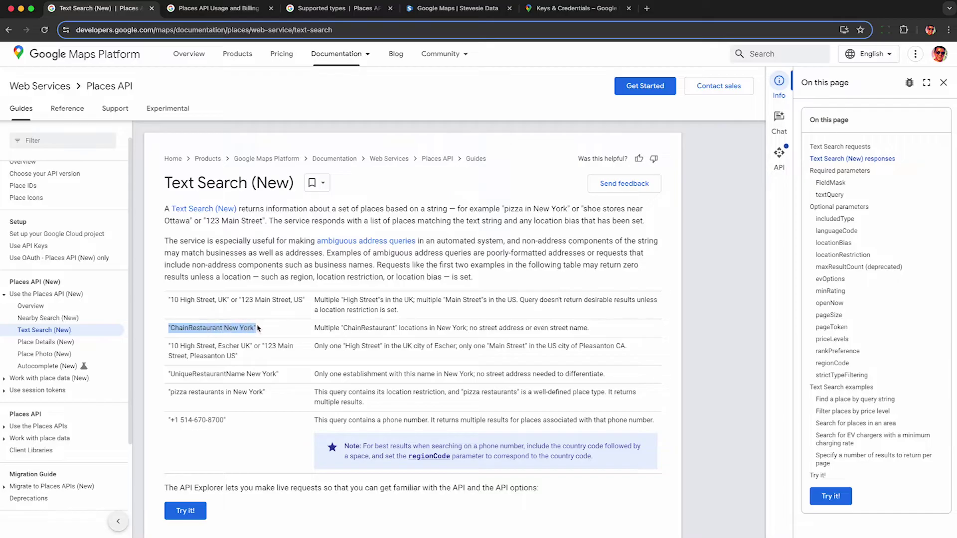
pyautogui.moveTo(169, 374); pyautogui.dragTo(285, 376)
pyautogui.moveTo(170, 393); pyautogui.dragTo(269, 394)
pyautogui.moveTo(236, 229); pyautogui.dragTo(414, 228)
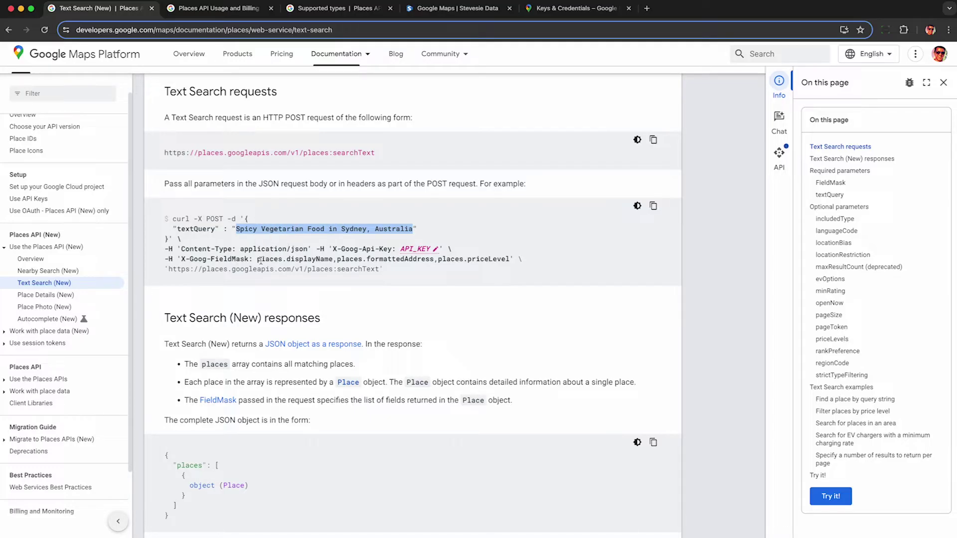
pyautogui.moveTo(257, 260); pyautogui.dragTo(503, 258)
# In Required parameters, highlight the example field mask list and the all-fields wildcard.
pyautogui.click(218, 400)
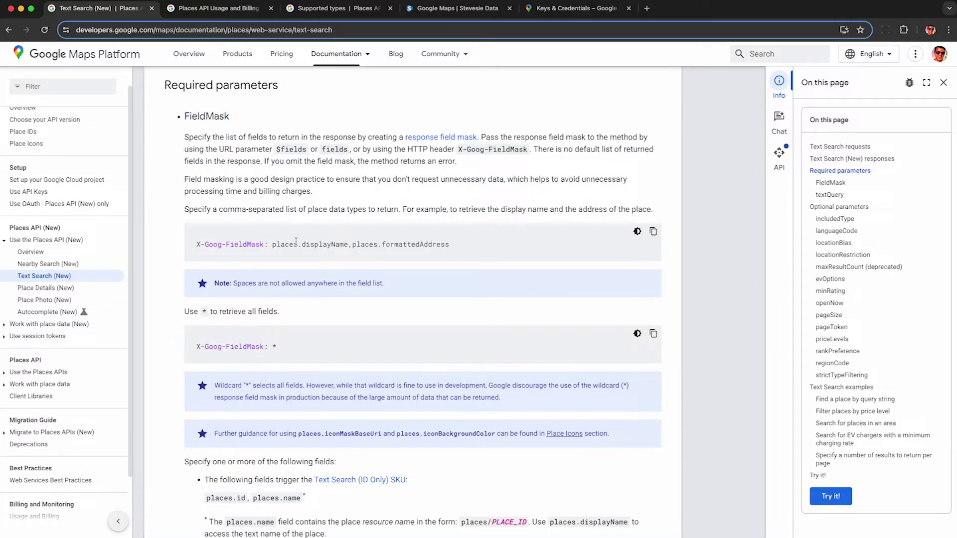
pyautogui.moveTo(274, 245); pyautogui.dragTo(451, 244)
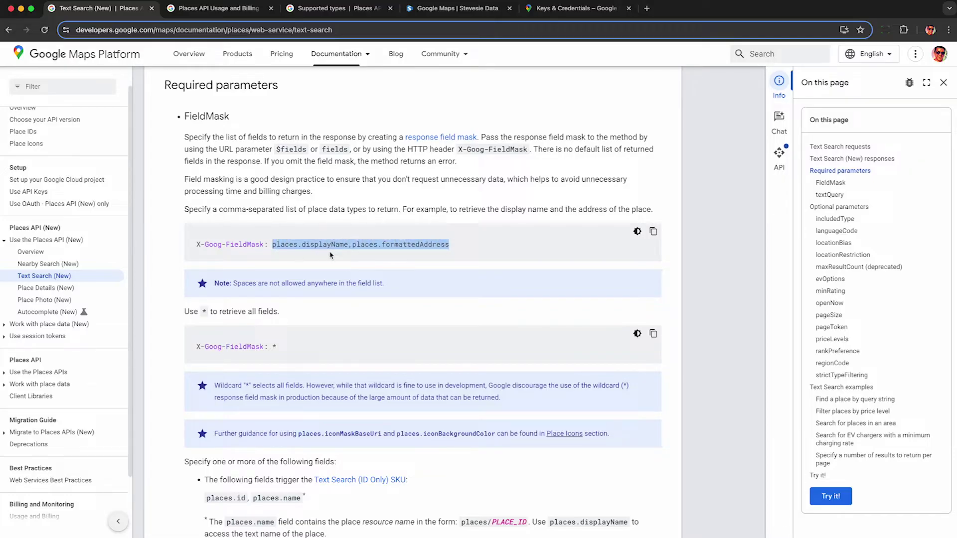
pyautogui.moveTo(272, 346); pyautogui.dragTo(278, 348)
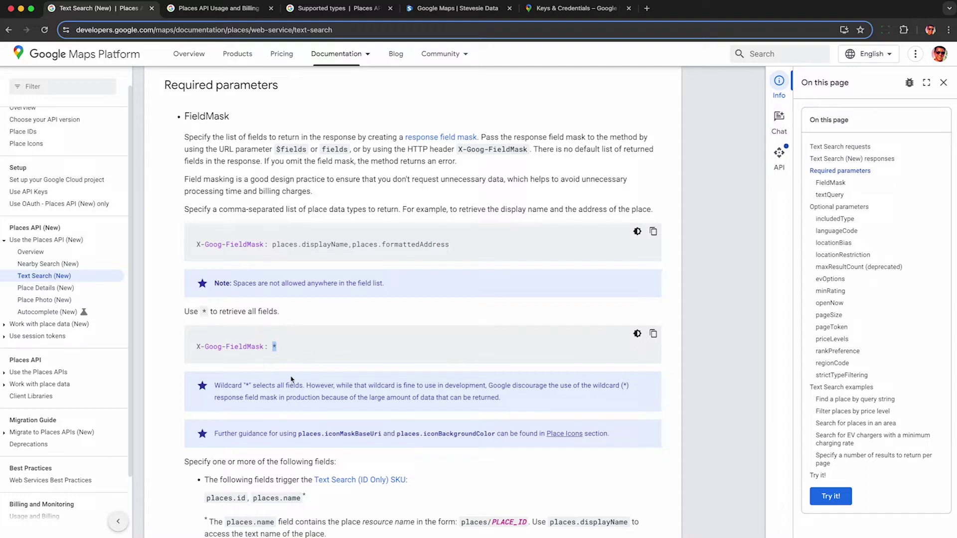
pyautogui.click(172, 340)
# Highlight places.id in the ID Only field list and open the Text Search (ID Only) SKU pricing.
pyautogui.scroll(-2, 173, 340)
pyautogui.scroll(-6, 173, 340)
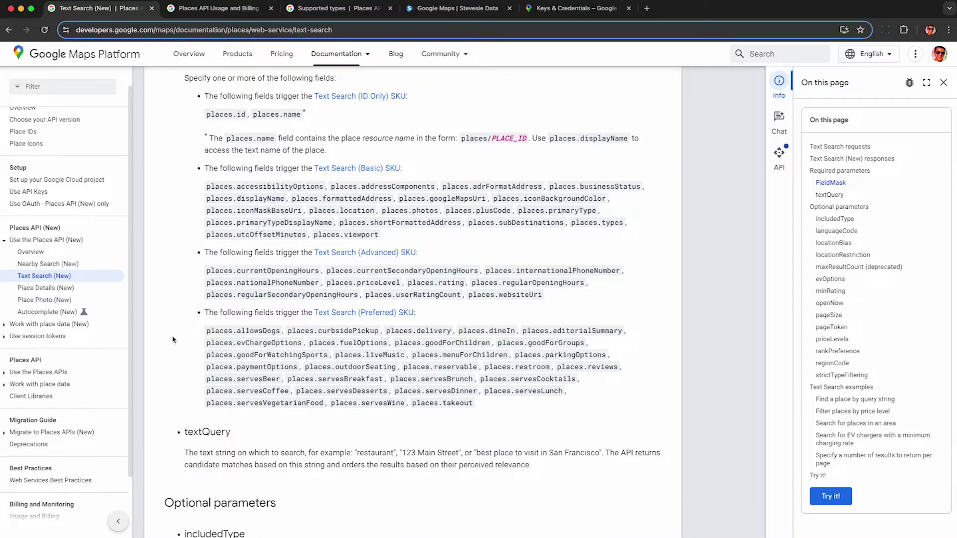
pyautogui.moveTo(184, 80); pyautogui.dragTo(338, 85)
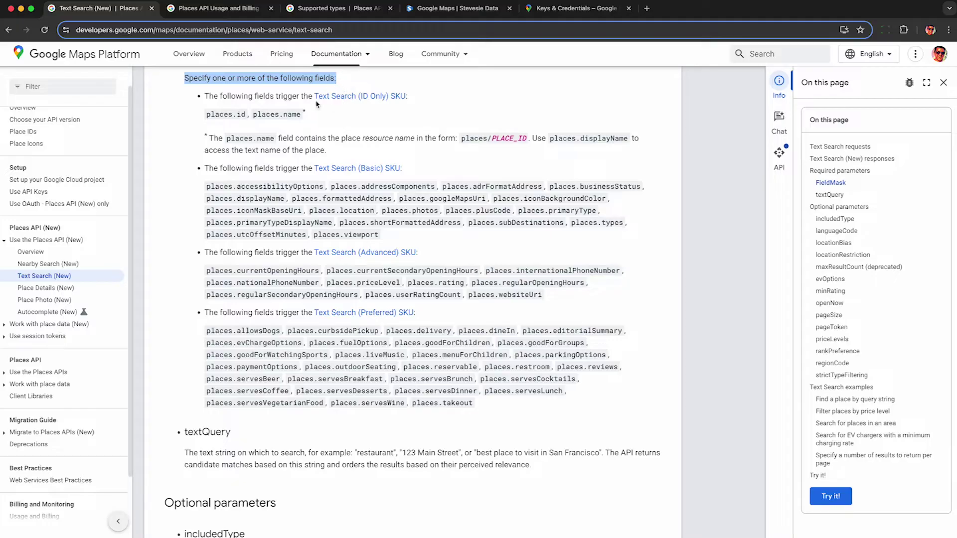
pyautogui.click(335, 116)
pyautogui.moveTo(208, 114); pyautogui.dragTo(245, 116)
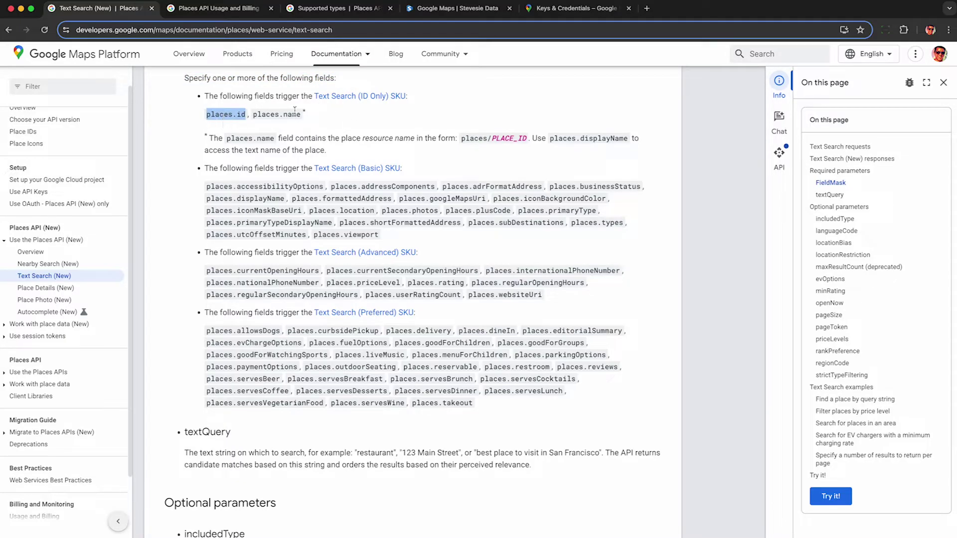
pyautogui.click(358, 97)
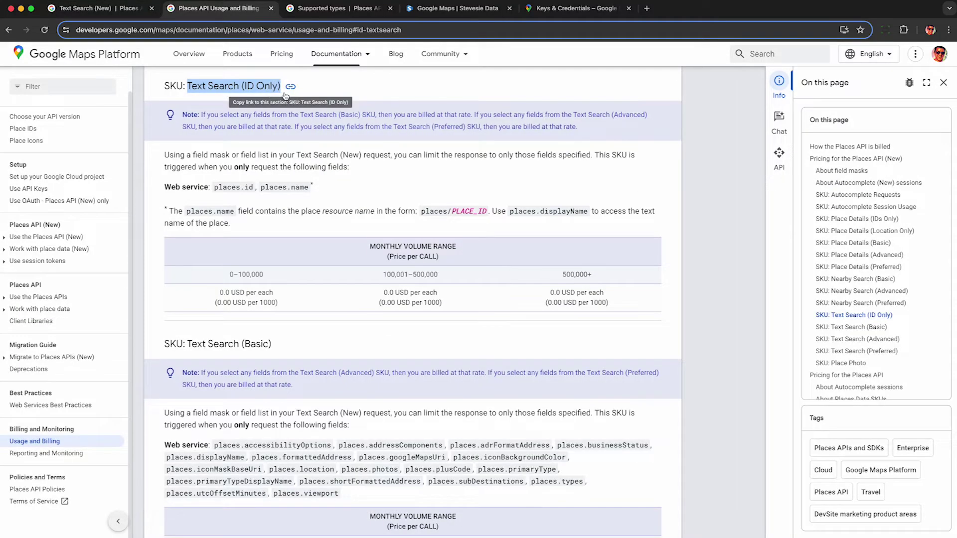
# Highlight the Text Search (ID Only) price tiers and the 32.00 USD per 1000 price.
pyautogui.moveTo(220, 295); pyautogui.dragTo(290, 294)
pyautogui.moveTo(383, 295); pyautogui.dragTo(449, 294)
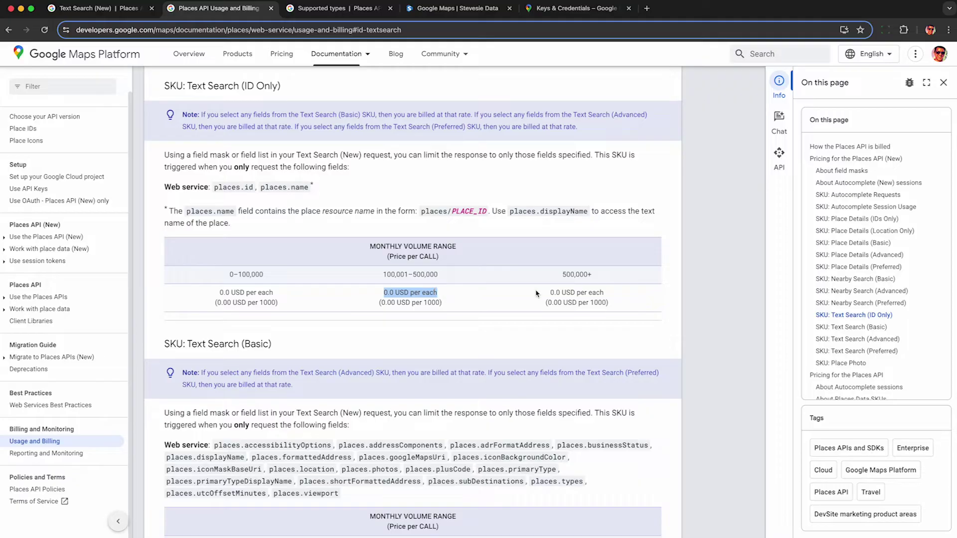
pyautogui.moveTo(548, 294); pyautogui.dragTo(613, 295)
pyautogui.scroll(-5, 241, 108)
pyautogui.moveTo(240, 108); pyautogui.dragTo(272, 108)
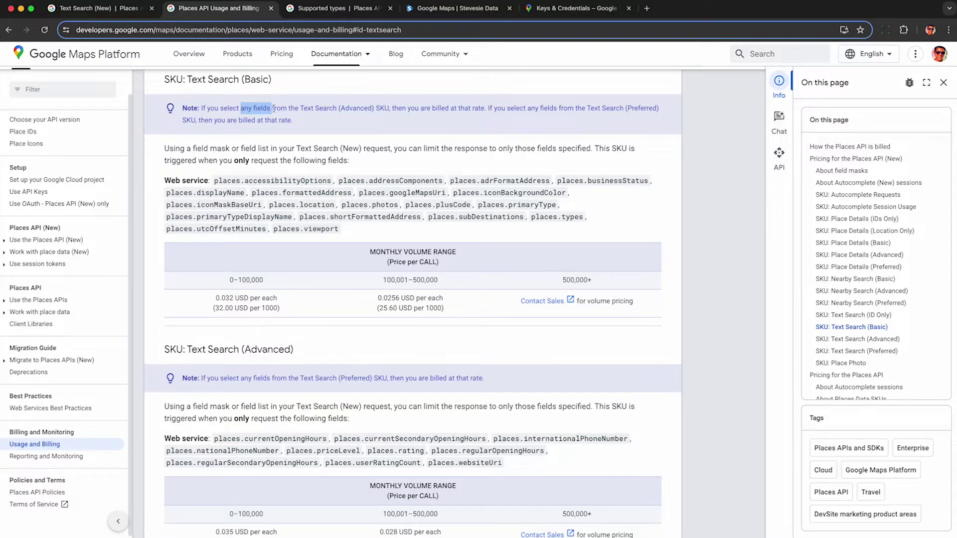
pyautogui.moveTo(215, 308); pyautogui.dragTo(278, 314)
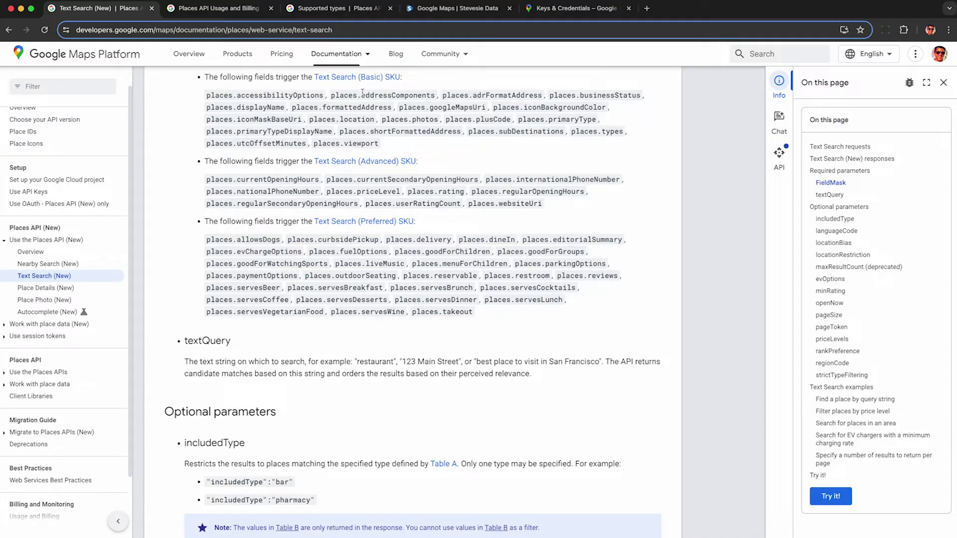
# Highlight addressComponents, googleMapsUri, photos, primaryType and displayName, then return to Usage and Billing.
pyautogui.moveTo(361, 94); pyautogui.dragTo(434, 95)
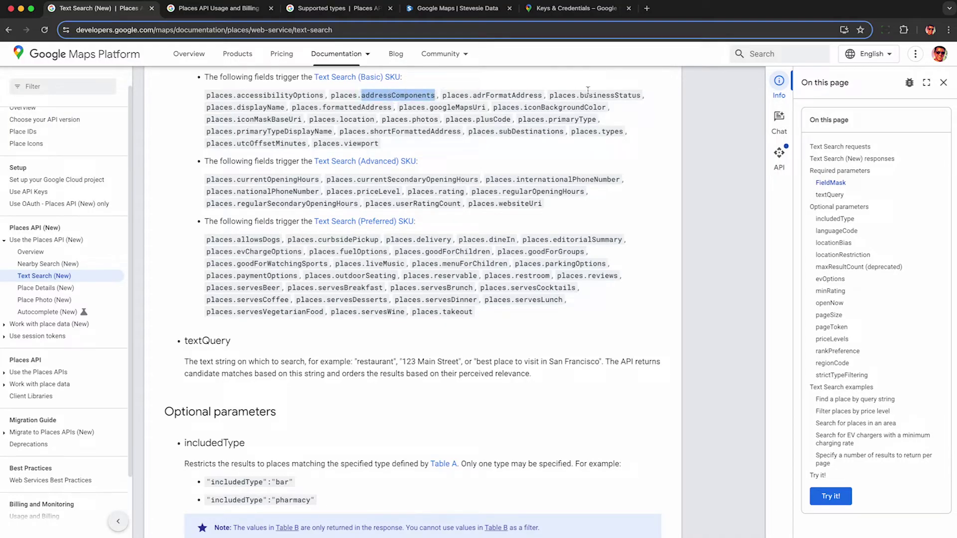
pyautogui.moveTo(428, 107); pyautogui.dragTo(487, 112)
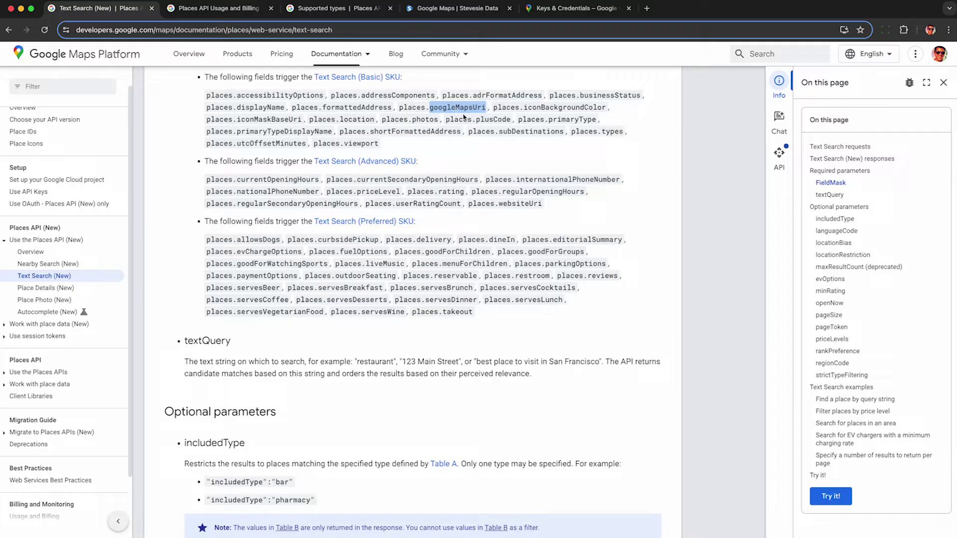
pyautogui.moveTo(414, 120); pyautogui.dragTo(440, 121)
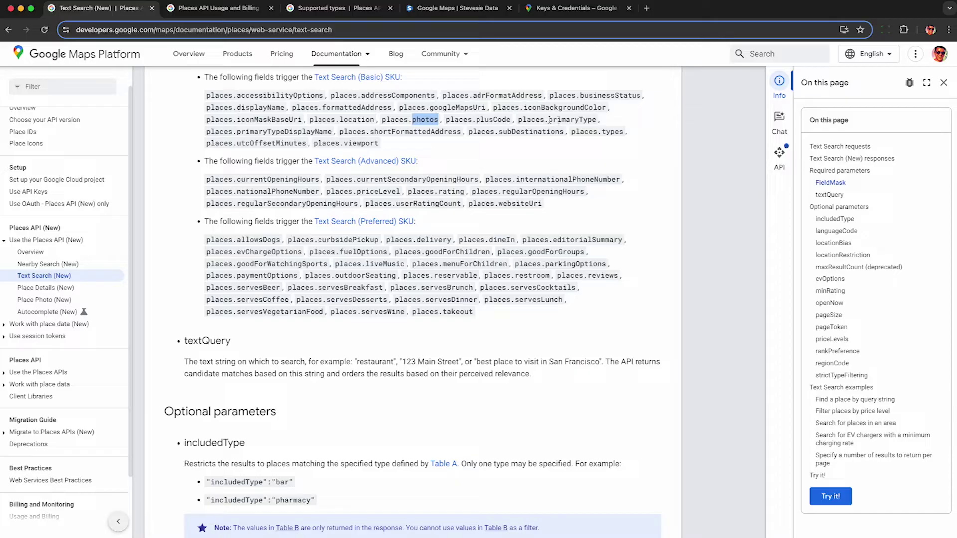
pyautogui.moveTo(550, 119); pyautogui.dragTo(596, 120)
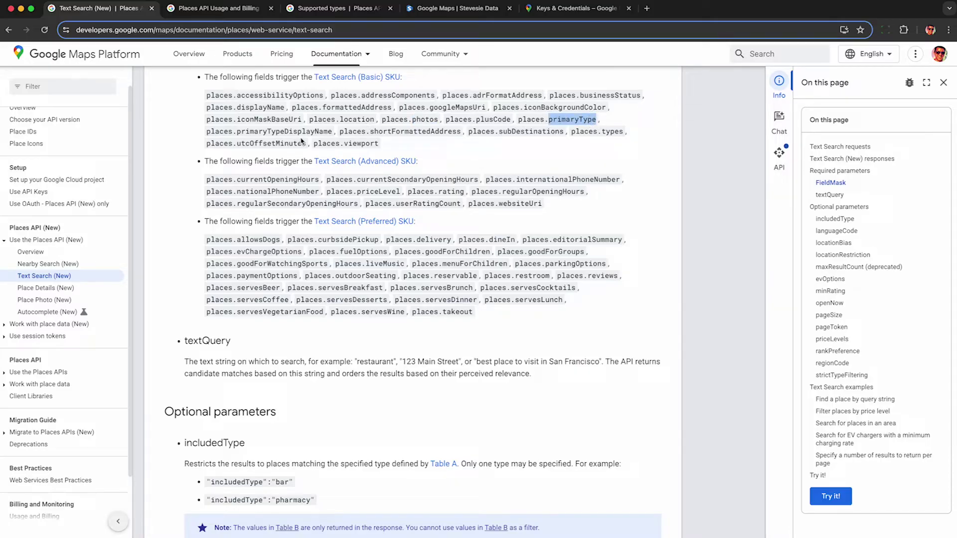
pyautogui.moveTo(237, 107); pyautogui.dragTo(284, 107)
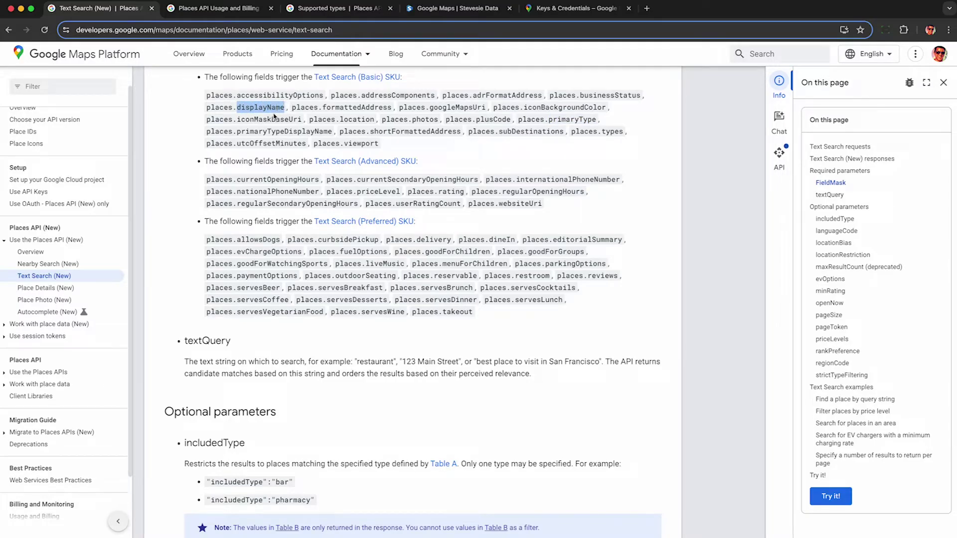
pyautogui.hotkey('ctrl', 'Tab')
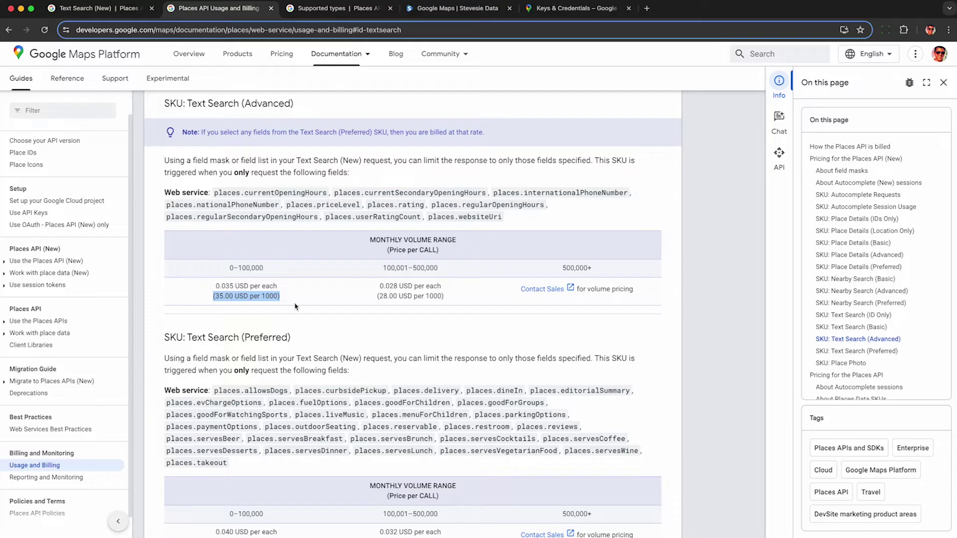
pyautogui.hotkey('ctrl', 'shift', 'Tab')
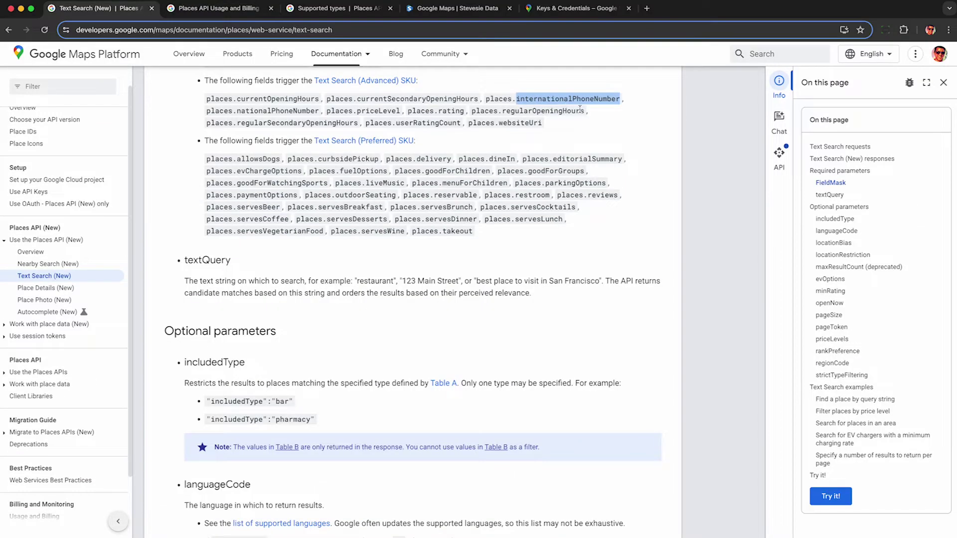
pyautogui.doubleClick(447, 110)
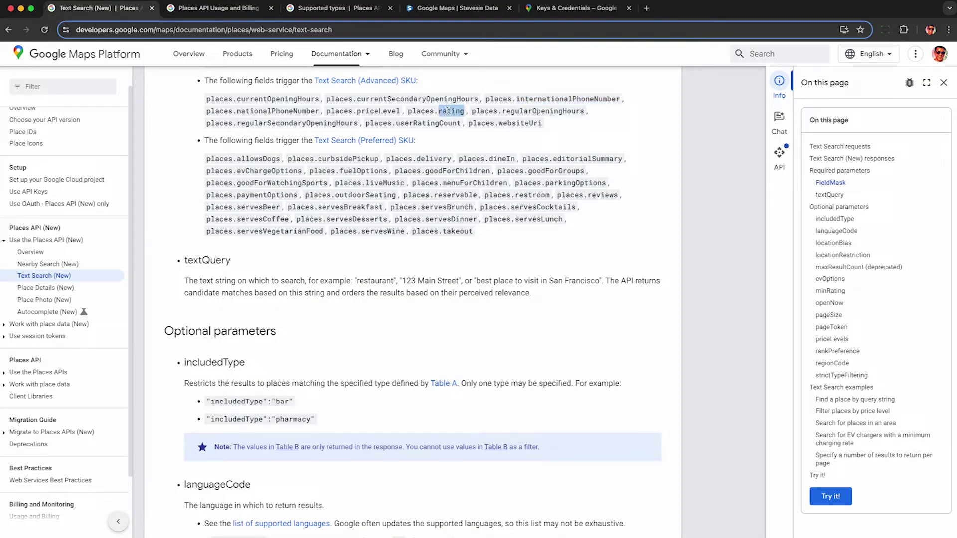
pyautogui.doubleClick(435, 123)
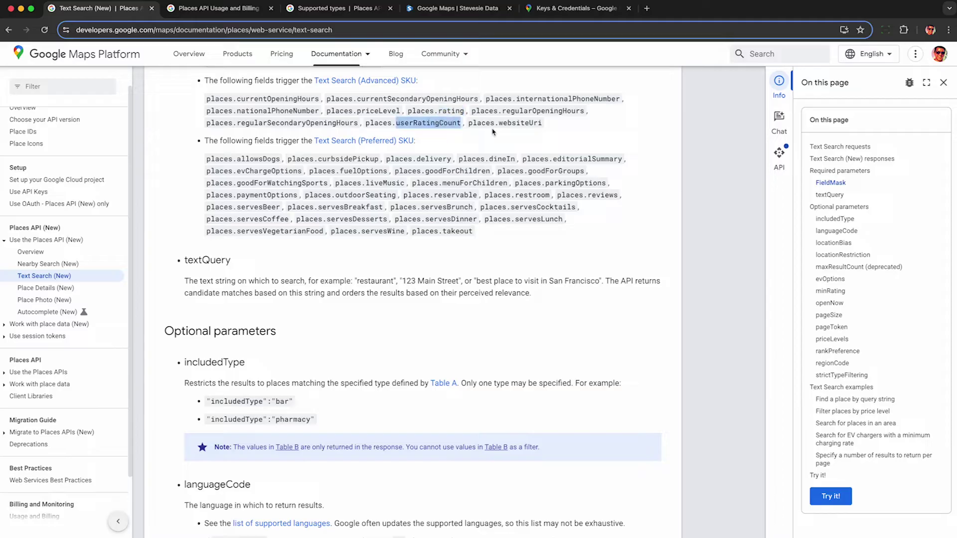
pyautogui.doubleClick(516, 123)
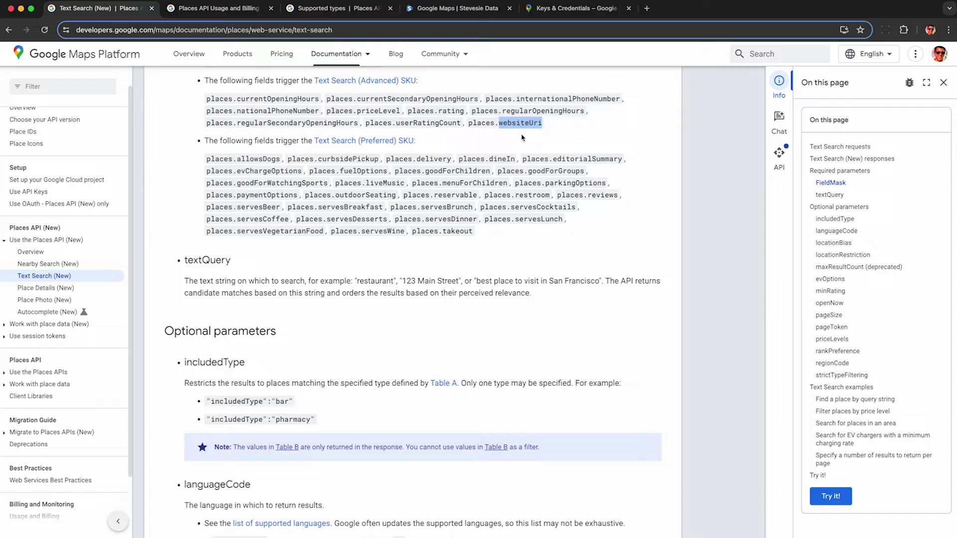
pyautogui.click(522, 137)
pyautogui.scroll(-3, 278, 195)
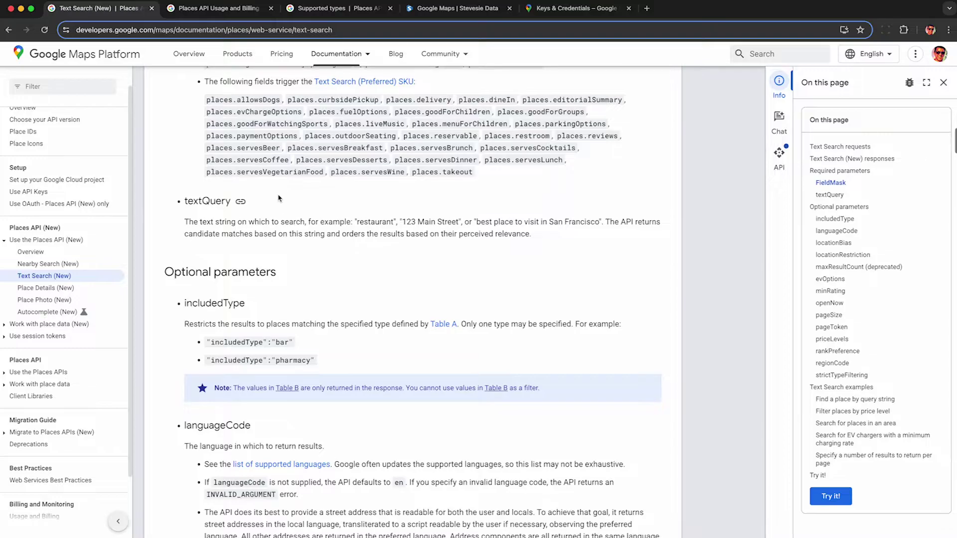
pyautogui.scroll(-1, 279, 199)
pyautogui.doubleClick(258, 92)
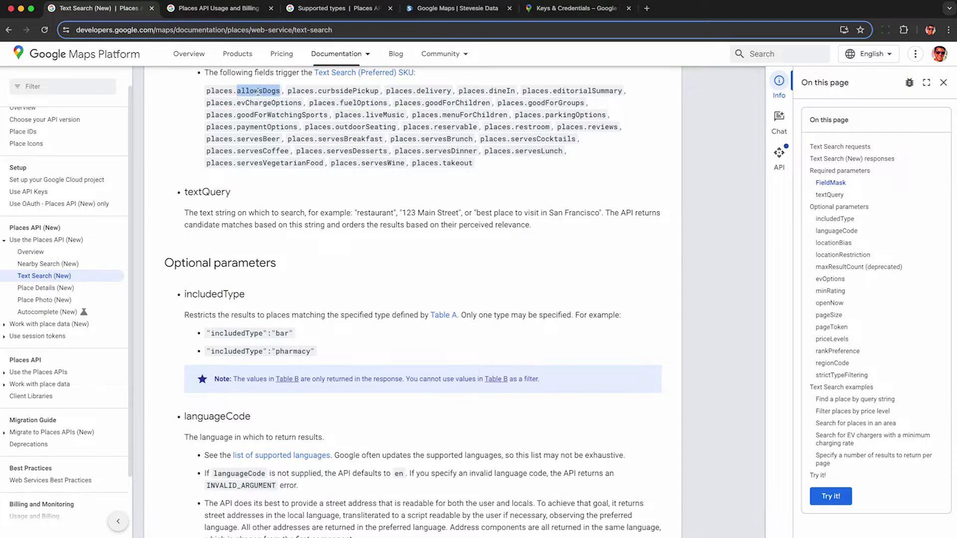
pyautogui.doubleClick(358, 91)
pyautogui.doubleClick(432, 91)
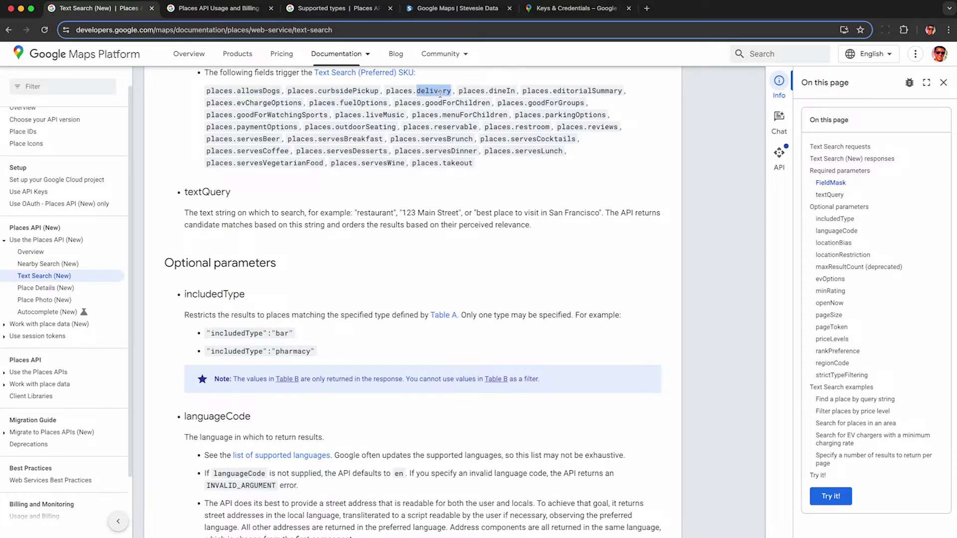
pyautogui.doubleClick(445, 101)
pyautogui.click(464, 135)
pyautogui.hotkey('ctrl', 'Tab')
pyautogui.moveTo(214, 279); pyautogui.dragTo(280, 278)
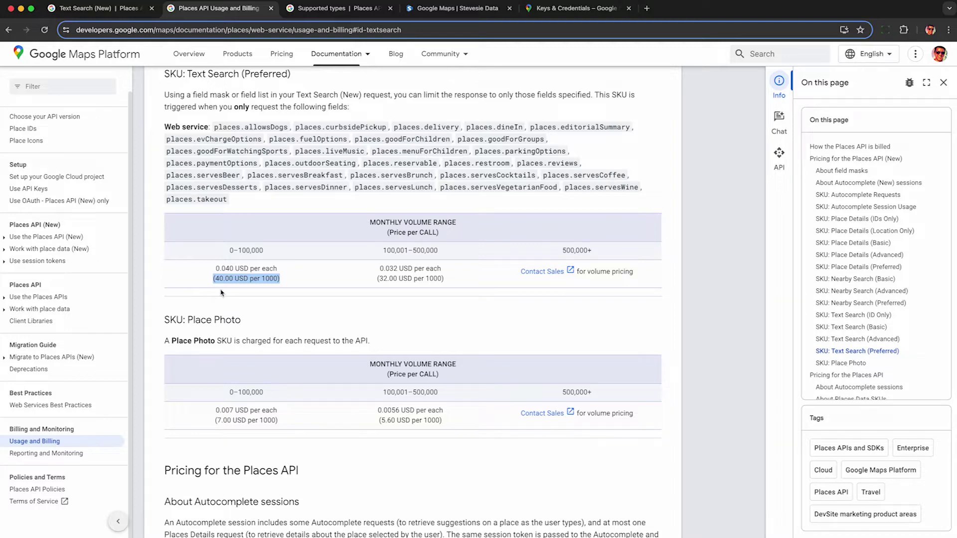
pyautogui.hotkey('ctrl', 'shift', 'Tab')
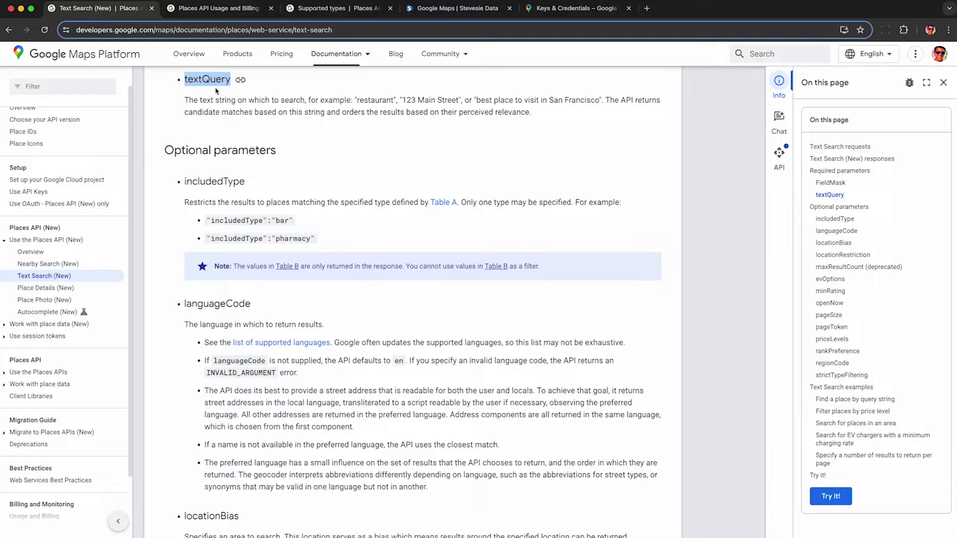
# Highlight the 'best place to visit in San Francisco' example and 'perceived relevance' in textQuery.
pyautogui.click(203, 92)
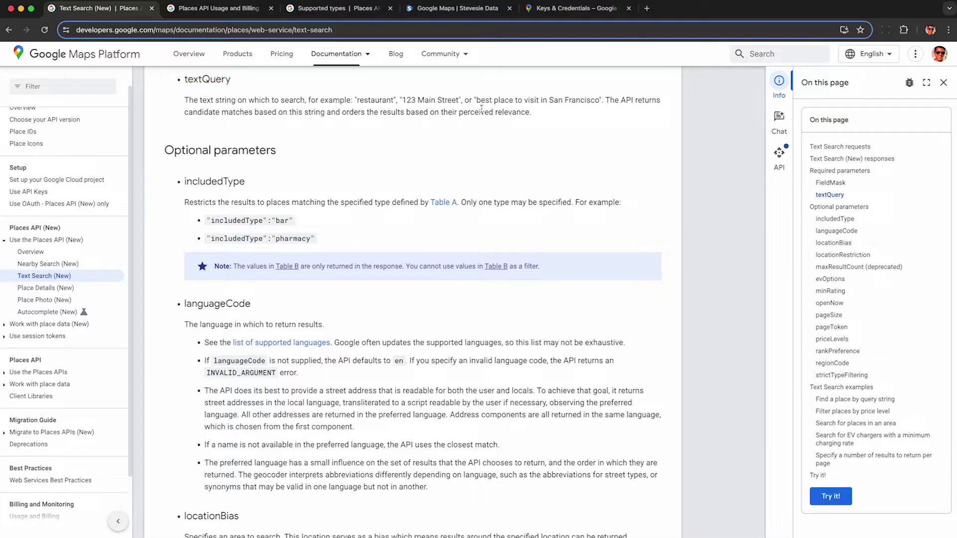
pyautogui.moveTo(476, 101); pyautogui.dragTo(600, 106)
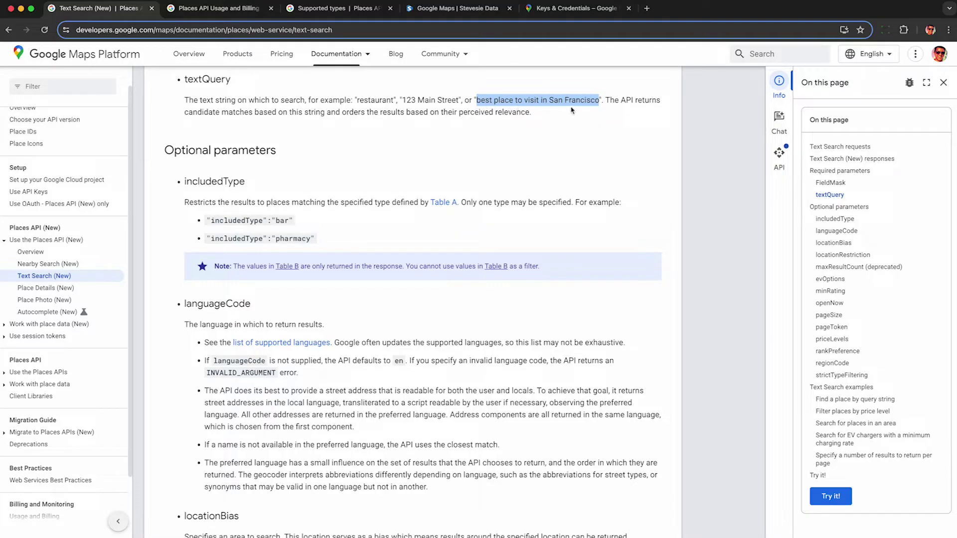
pyautogui.moveTo(457, 112); pyautogui.dragTo(537, 115)
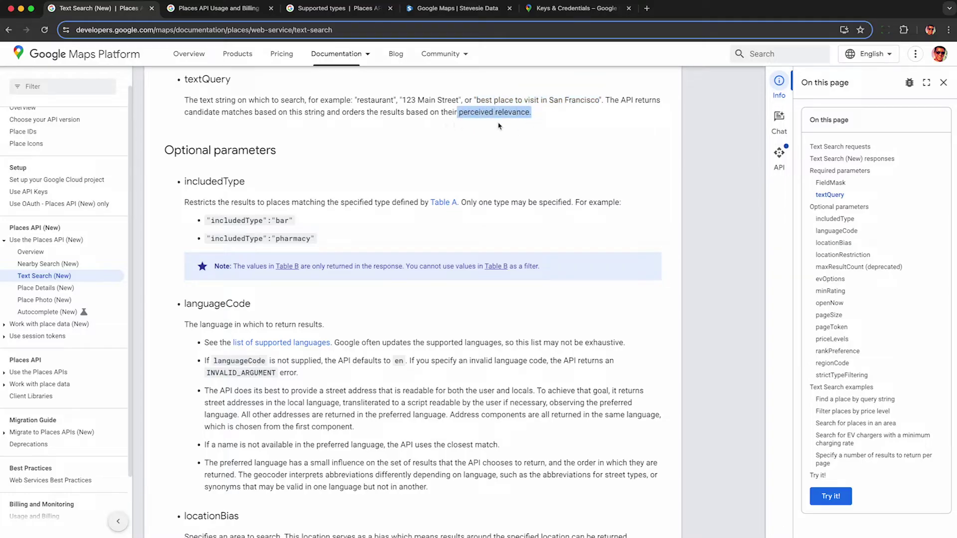
# Highlight includedType with its bar and pharmacy examples, then open Table A of place types.
pyautogui.doubleClick(214, 180)
pyautogui.scroll(-3, 214, 130)
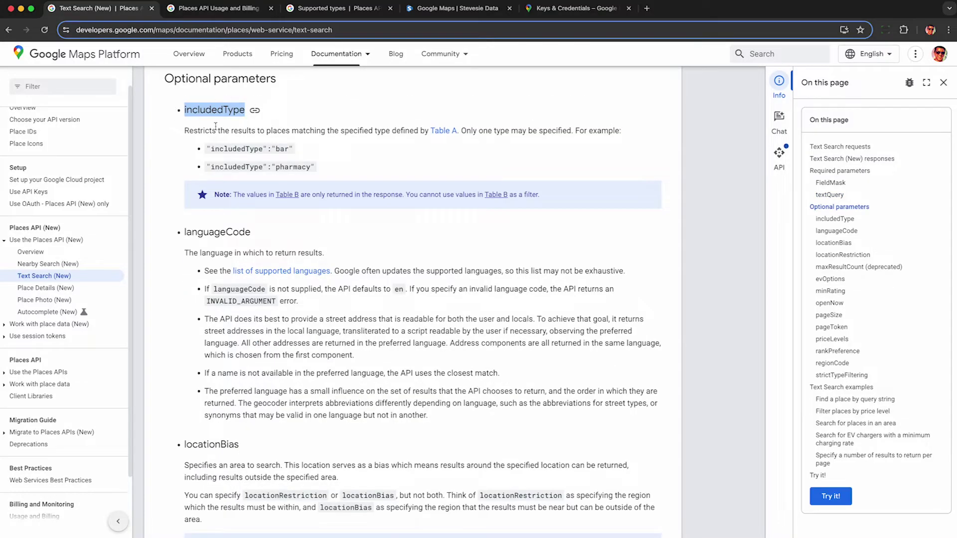
pyautogui.moveTo(209, 148); pyautogui.dragTo(294, 150)
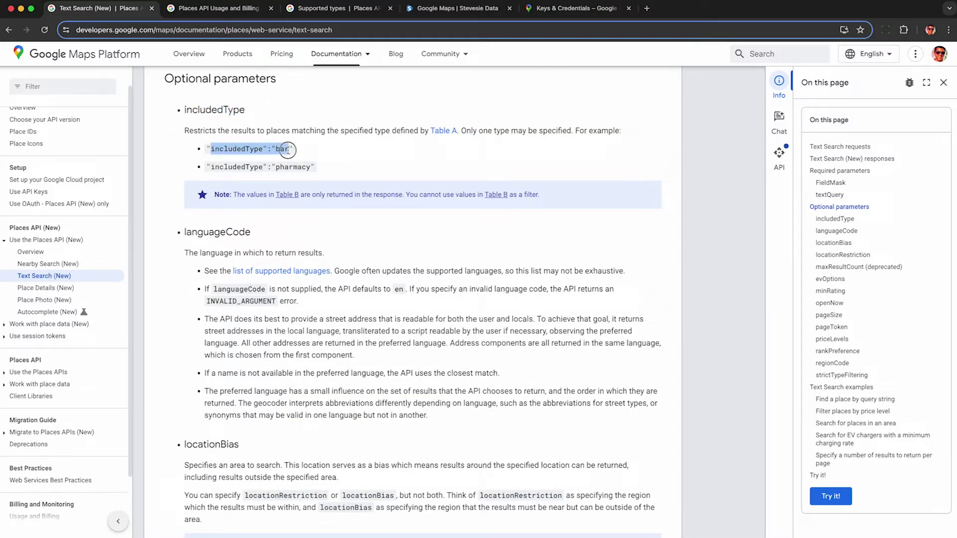
pyautogui.moveTo(209, 168); pyautogui.dragTo(325, 164)
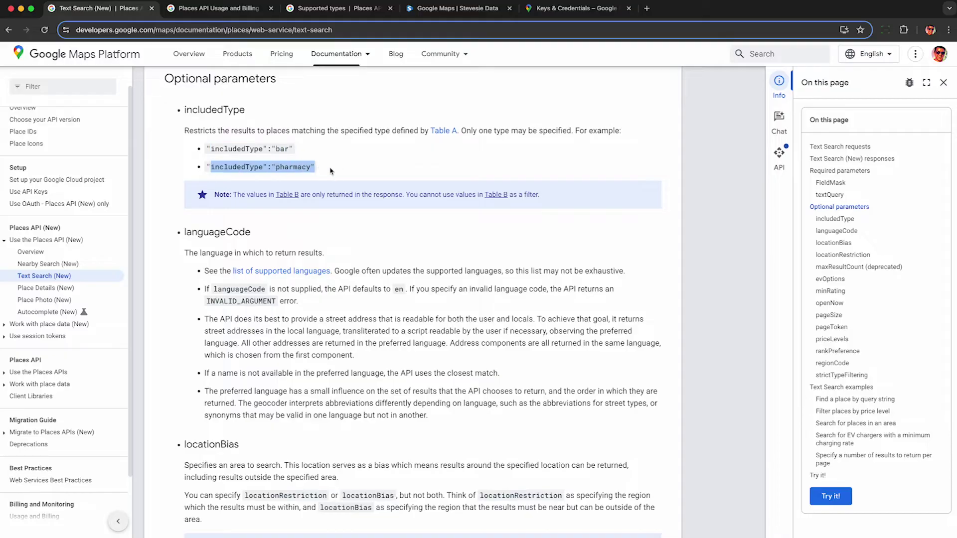
pyautogui.click(444, 131)
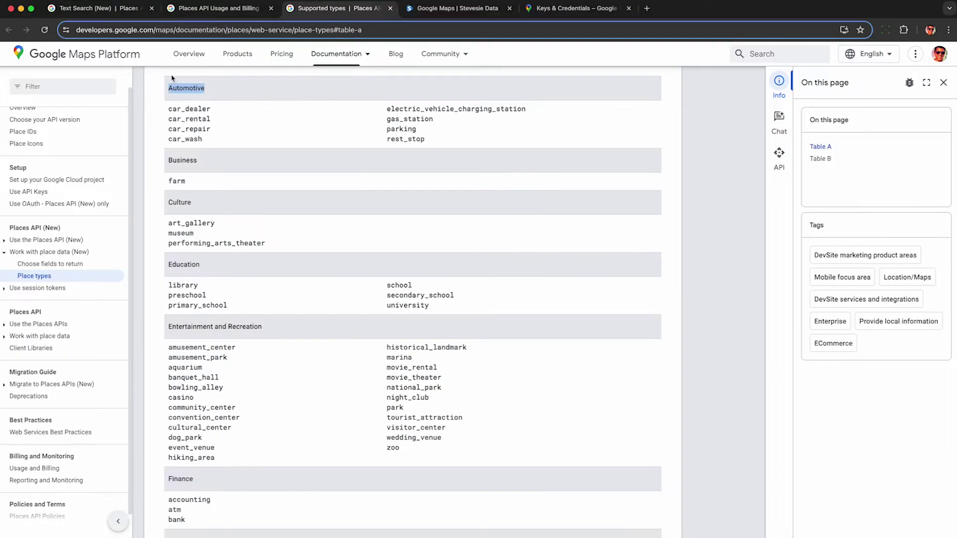
# Select the Food and Drink place types in Table A and return to the Text Search (New) page.
pyautogui.doubleClick(175, 181)
pyautogui.click(189, 297)
pyautogui.scroll(-5, 189, 298)
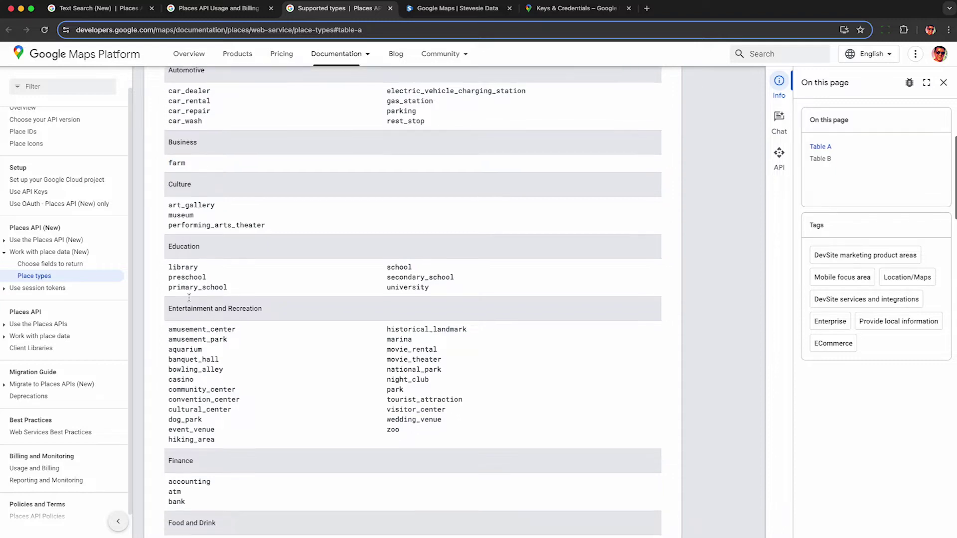
pyautogui.scroll(-2, 189, 300)
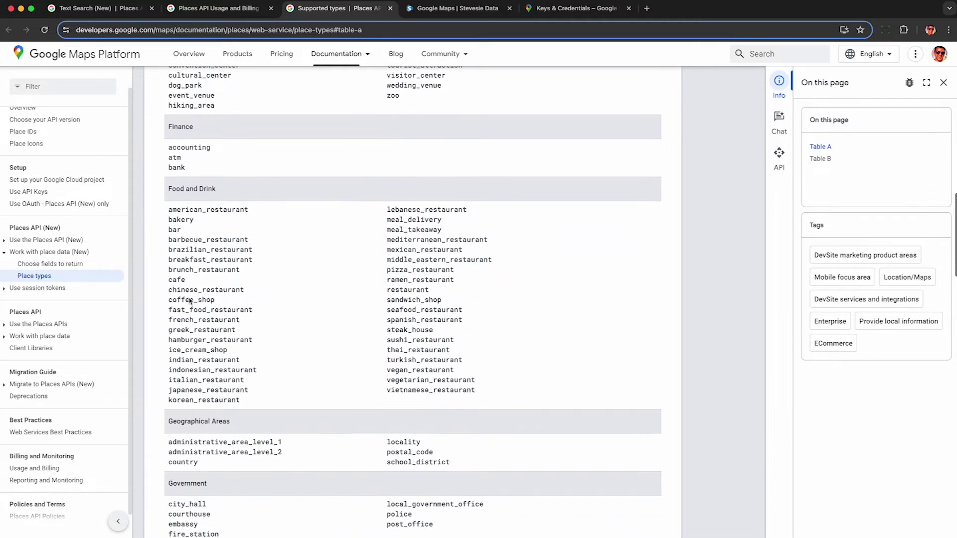
pyautogui.moveTo(164, 204); pyautogui.dragTo(481, 396)
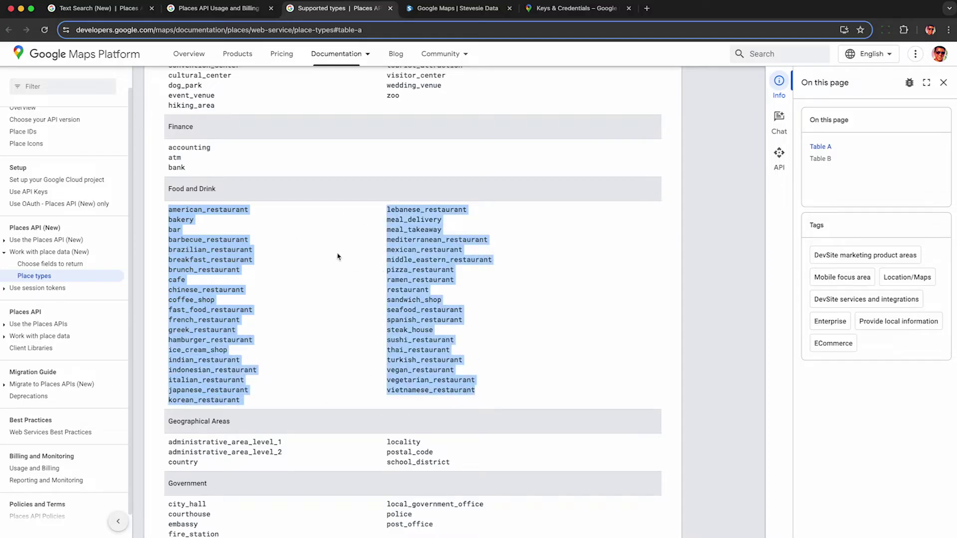
pyautogui.press('super+1')
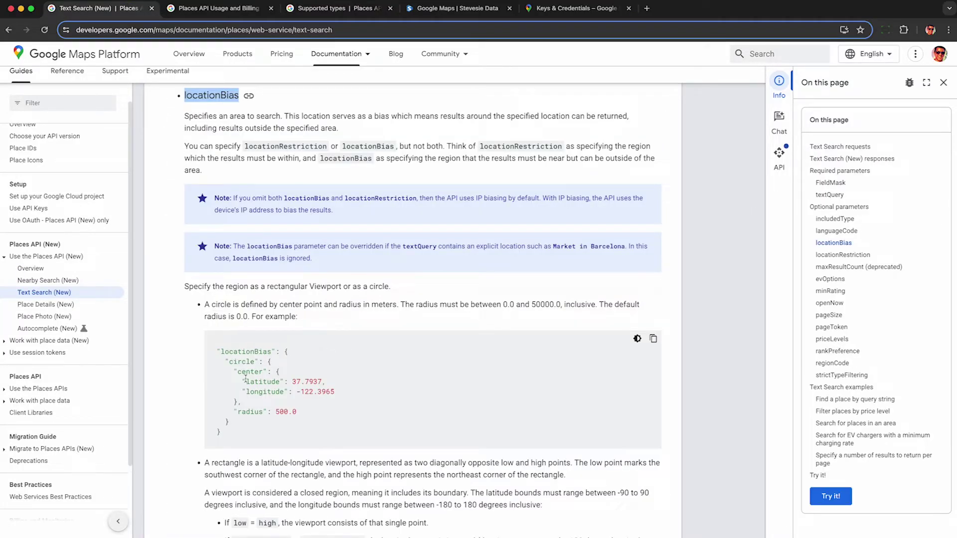
# Highlight the circle center coordinates, the rectangle viewport example and the Spicy Vegetarian Food in Sydney query.
pyautogui.moveTo(246, 379); pyautogui.dragTo(349, 392)
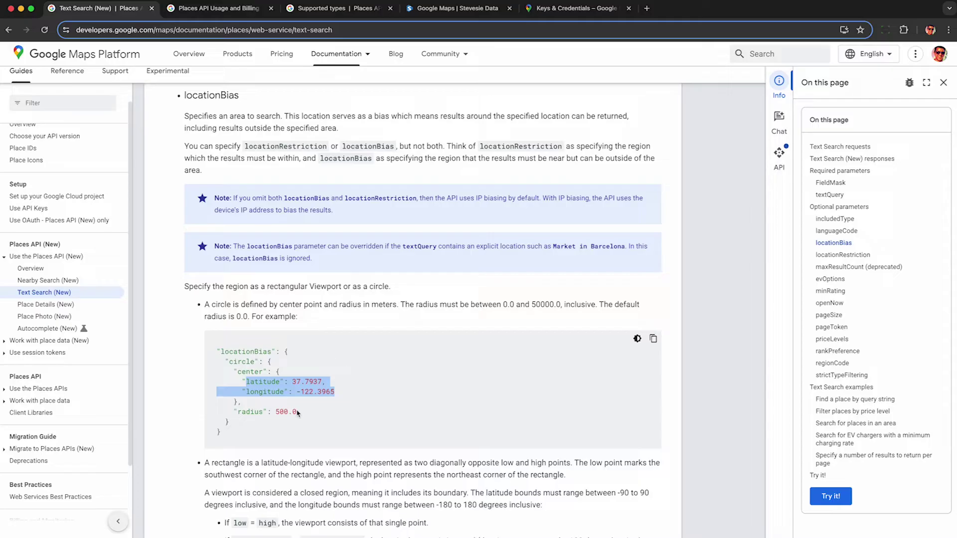
pyautogui.click(293, 379)
pyautogui.scroll(-4, 293, 378)
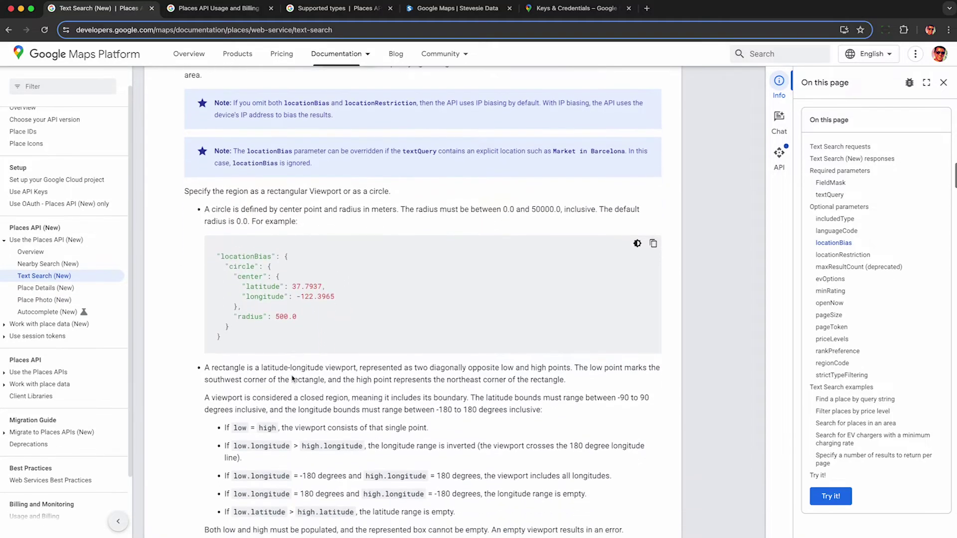
pyautogui.scroll(-4, 293, 378)
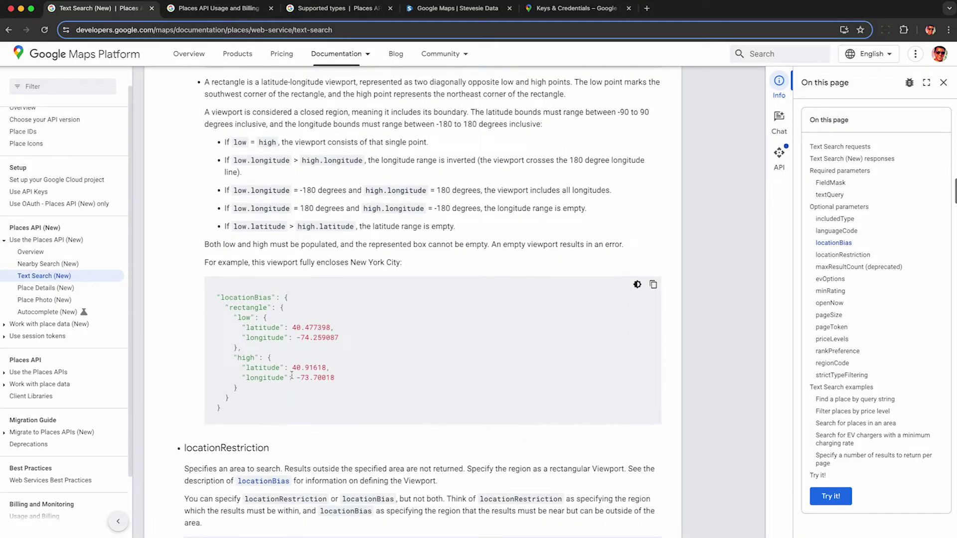
pyautogui.moveTo(230, 309); pyautogui.dragTo(256, 398)
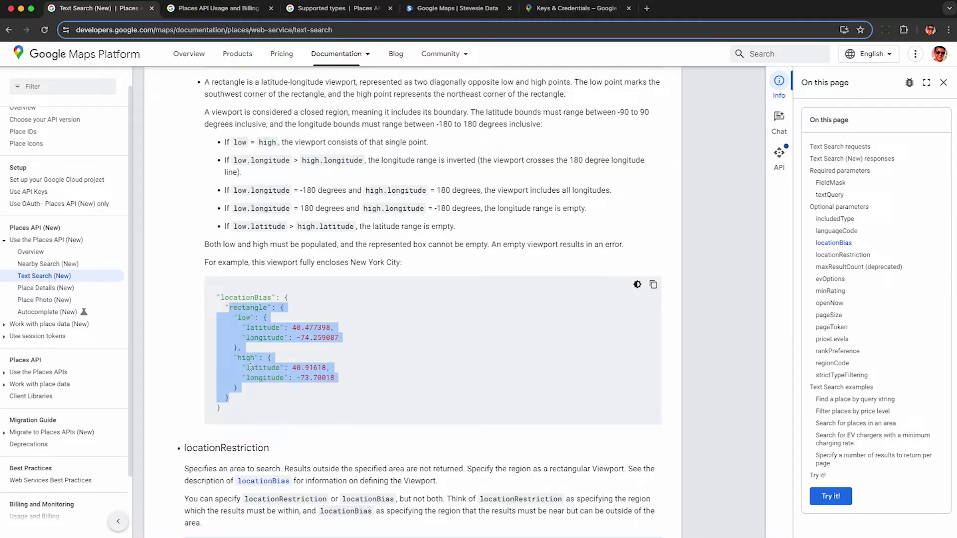
pyautogui.scroll(-20, 298, 316)
pyautogui.moveTo(236, 180); pyautogui.dragTo(408, 175)
pyautogui.hotkey('ctrl', 'c')
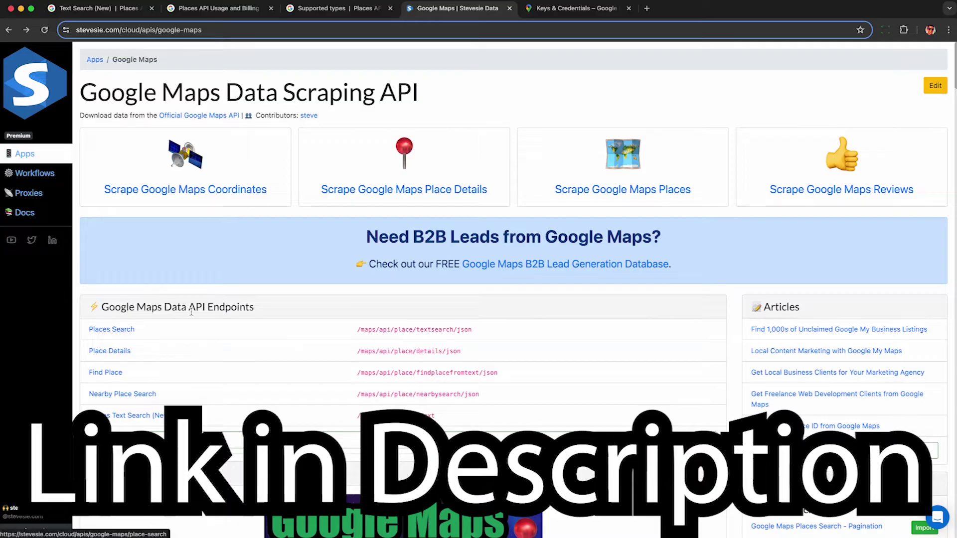
# Paste 'Spicy Vegetarian Food in Sydney, Australia' into the Query field and check the preview textQuery.
pyautogui.doubleClick(228, 308)
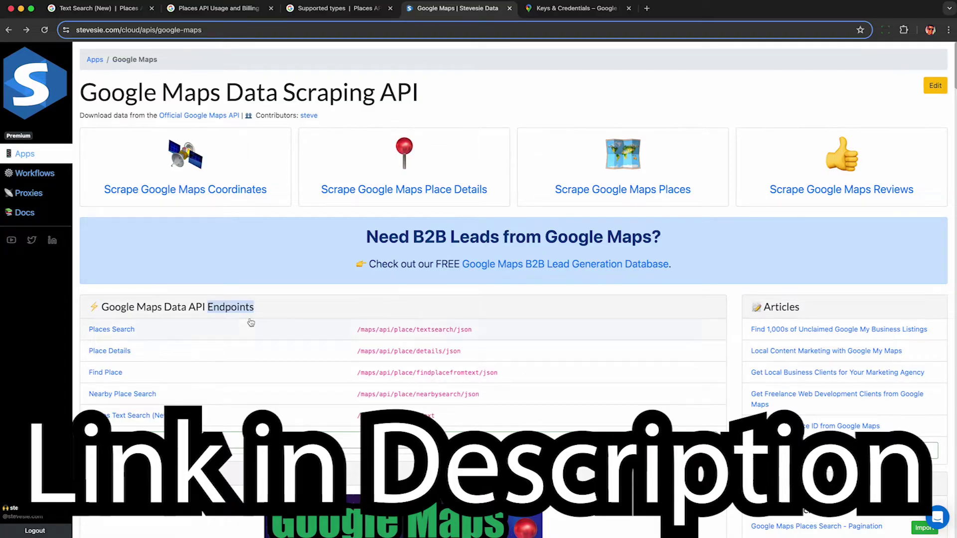
pyautogui.click(224, 313)
pyautogui.doubleClick(225, 306)
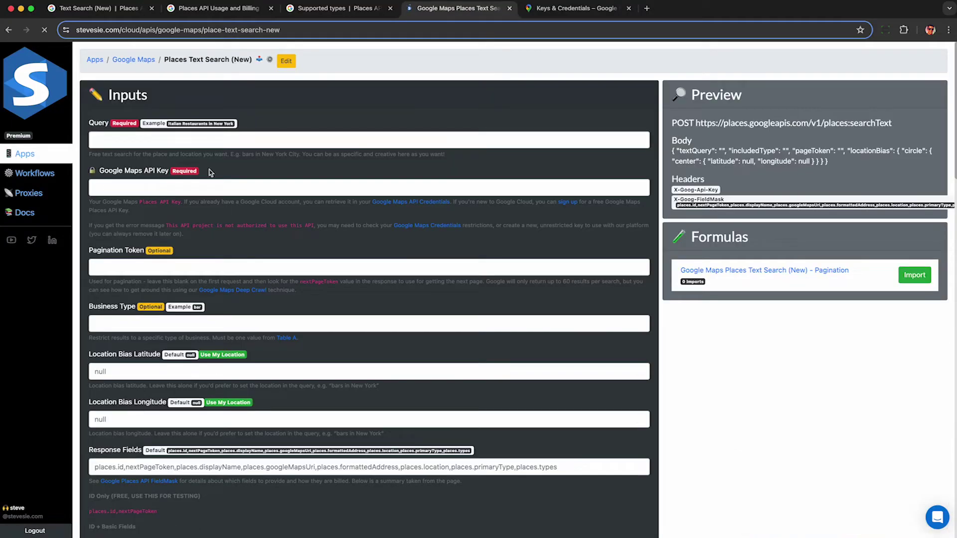
pyautogui.click(203, 141)
pyautogui.hotkey('ctrl', 'v')
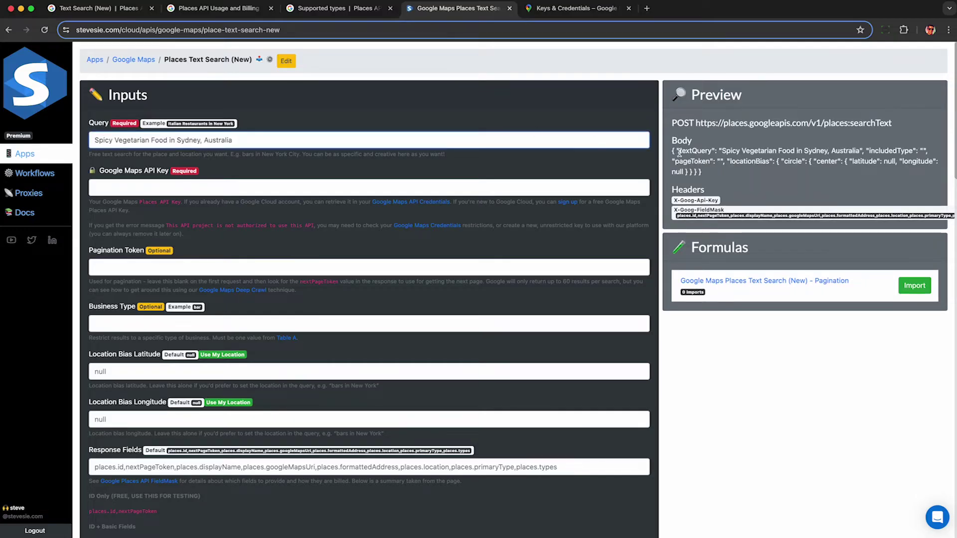
pyautogui.moveTo(679, 151); pyautogui.dragTo(863, 158)
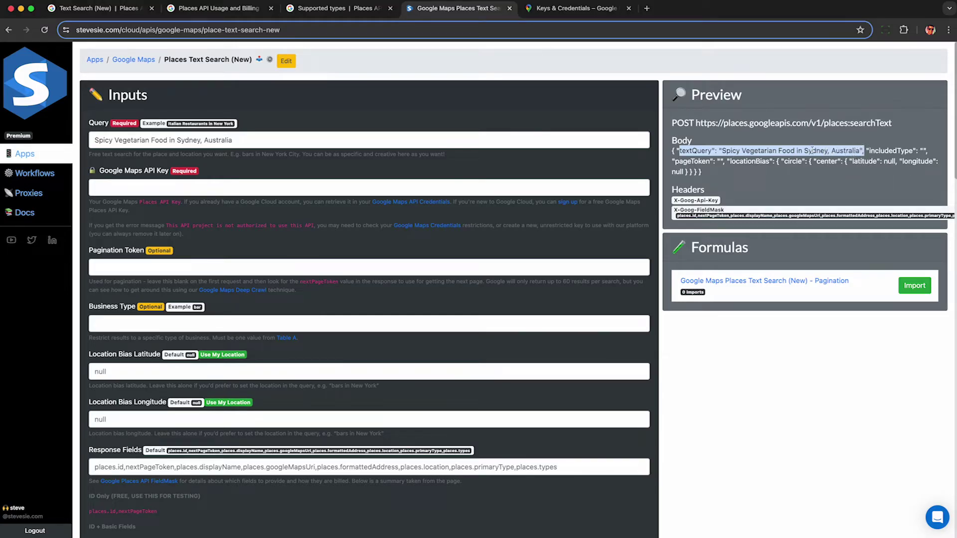
# Take the displayName and formattedAddress FieldMask list from the docs' curl example back to the Stevesie form.
pyautogui.press('super+1')
pyautogui.moveTo(258, 210); pyautogui.dragTo(434, 210)
pyautogui.hotkey('ctrl', 'c')
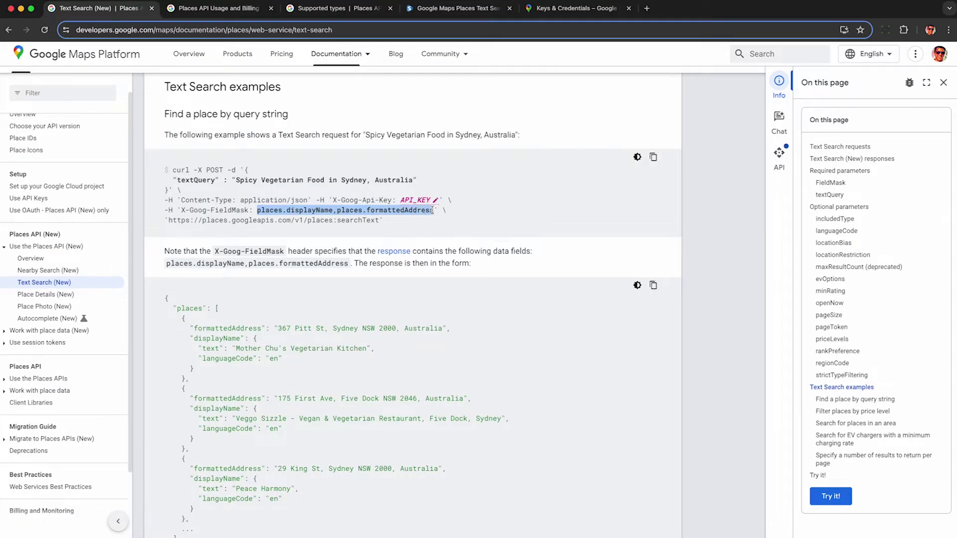
pyautogui.press('super+4')
pyautogui.moveTo(90, 450); pyautogui.dragTo(140, 451)
# Replace Response Fields with places.displayName,places.formattedAddress.
pyautogui.click(127, 467)
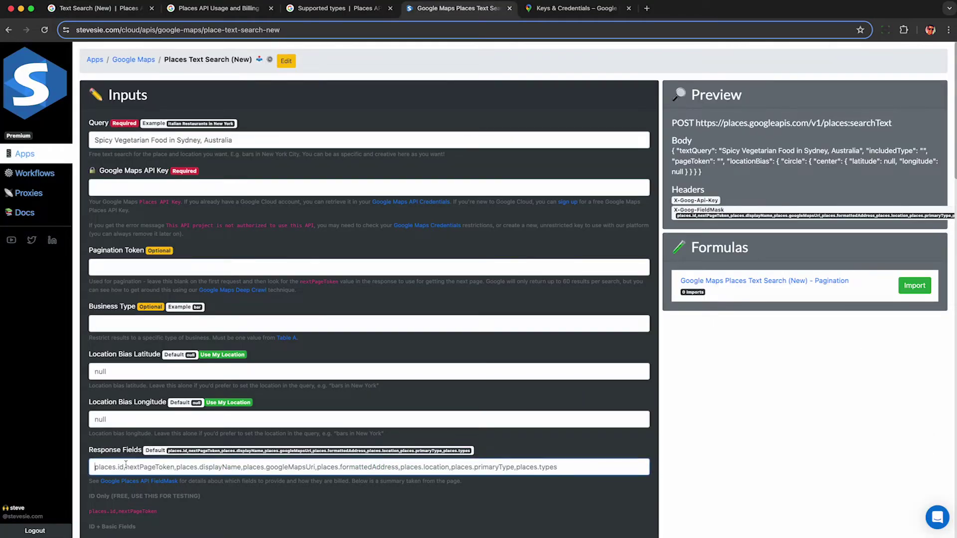
pyautogui.hotkey('ctrl', 'a')
pyautogui.hotkey('ctrl', 'v')
pyautogui.scroll(-1, 126, 465)
pyautogui.scroll(-6, 125, 465)
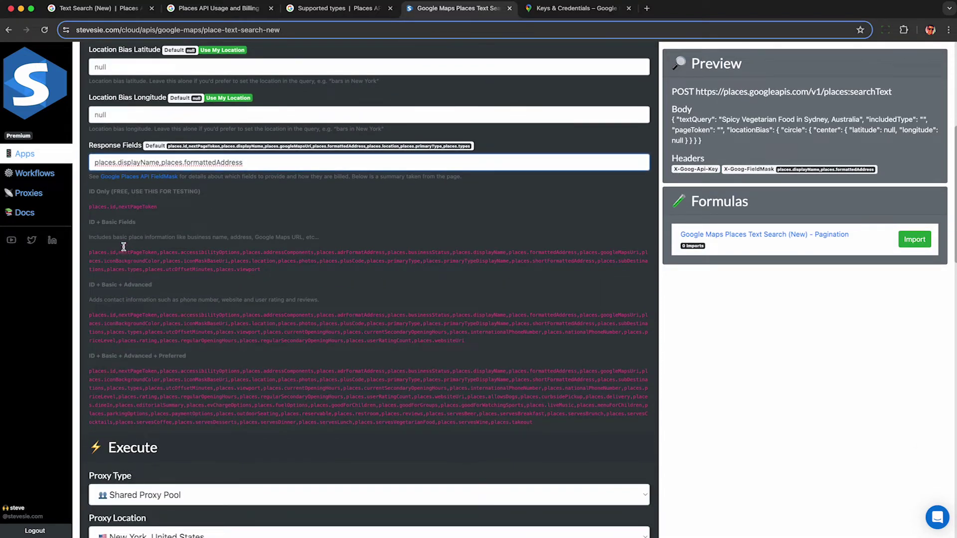
# Review the ID Only, Basic, Advanced and Preferred FieldMask tier lists.
pyautogui.tripleClick(117, 207)
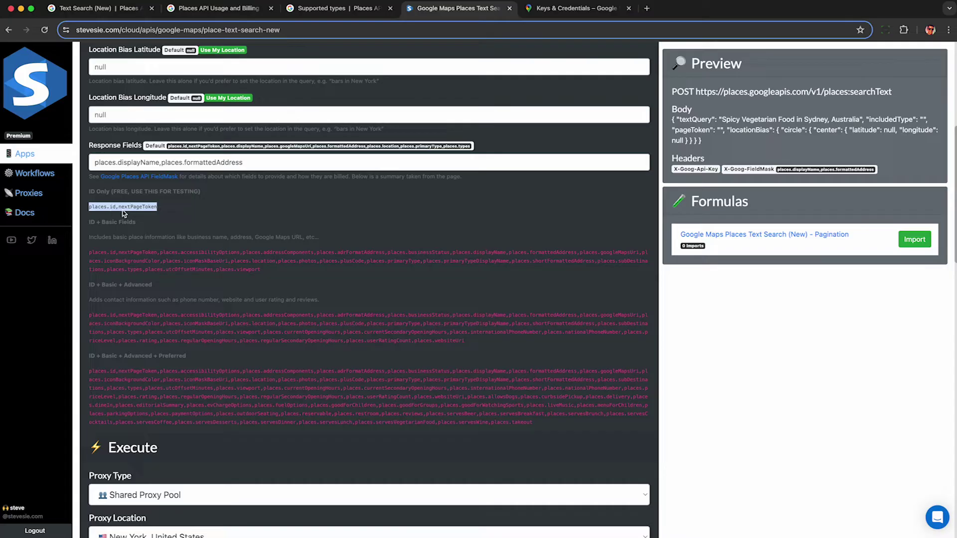
pyautogui.tripleClick(135, 253)
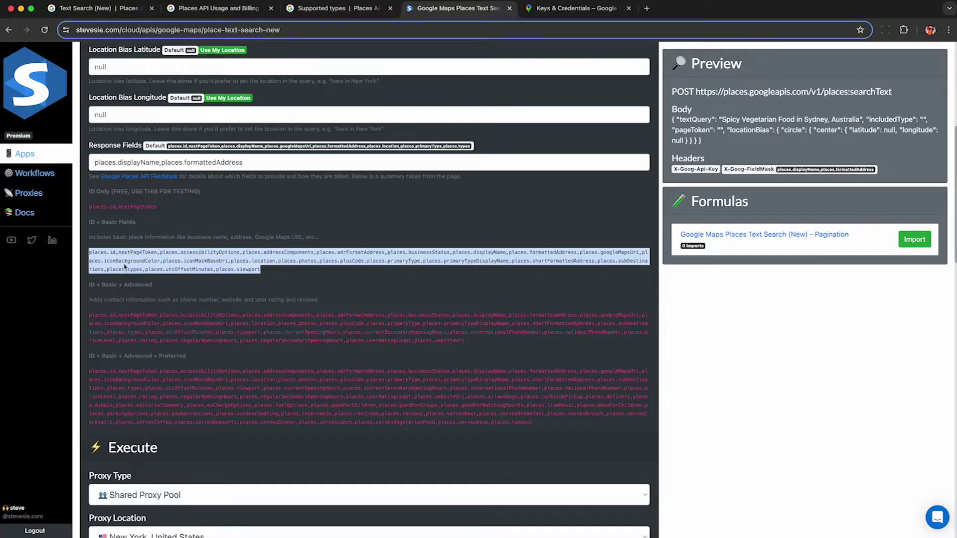
pyautogui.tripleClick(159, 314)
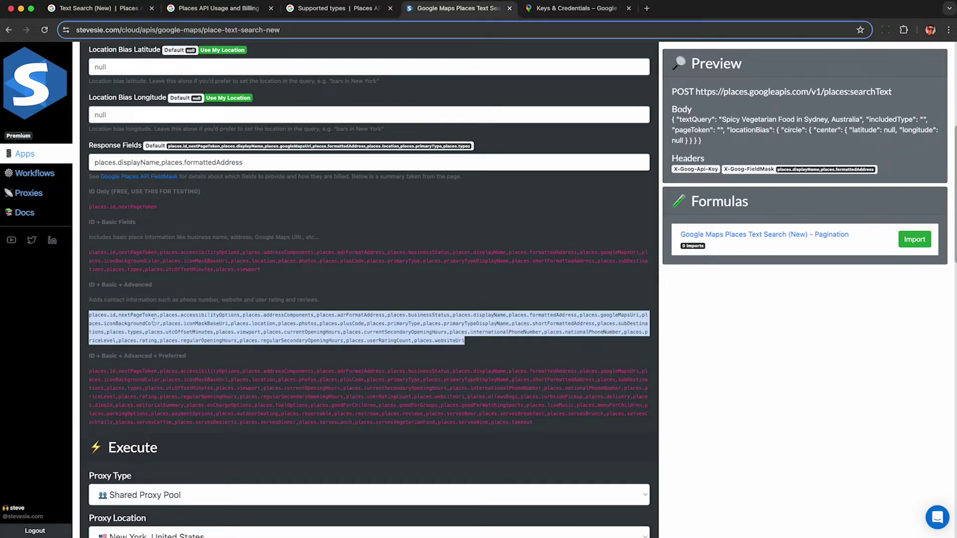
pyautogui.tripleClick(162, 396)
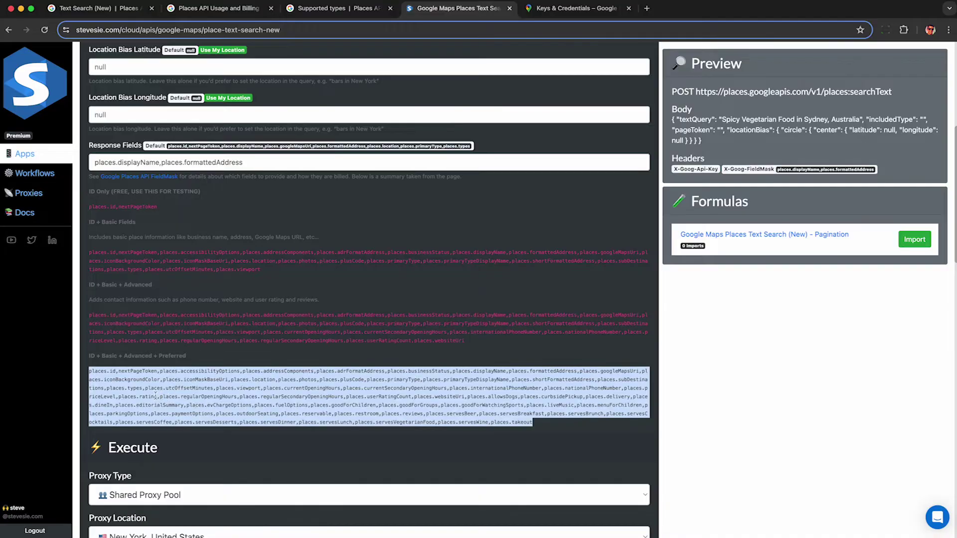
pyautogui.click(196, 404)
pyautogui.scroll(5, 195, 401)
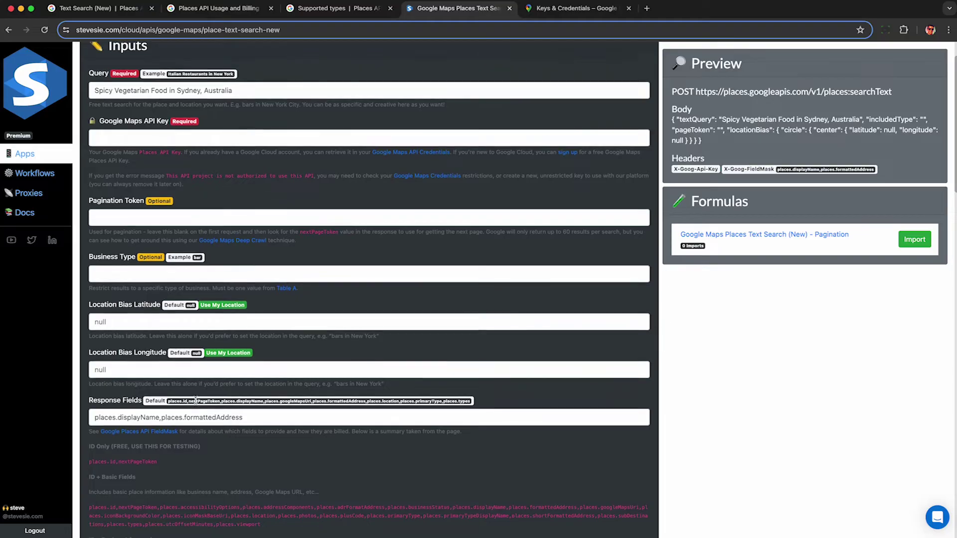
# Paste the Google Maps API key into the Google Maps API Key field.
pyautogui.click(164, 158)
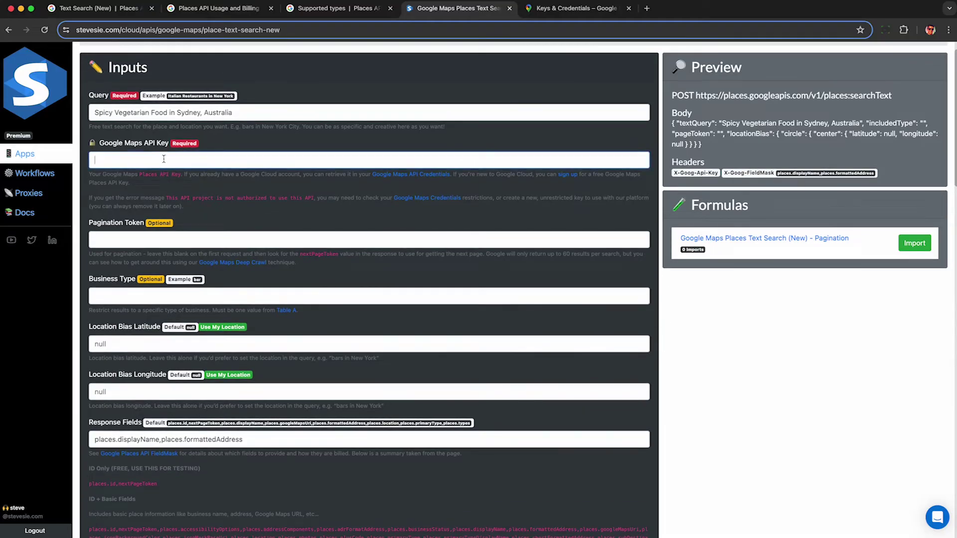
pyautogui.tripleClick(139, 146)
pyautogui.click(124, 148)
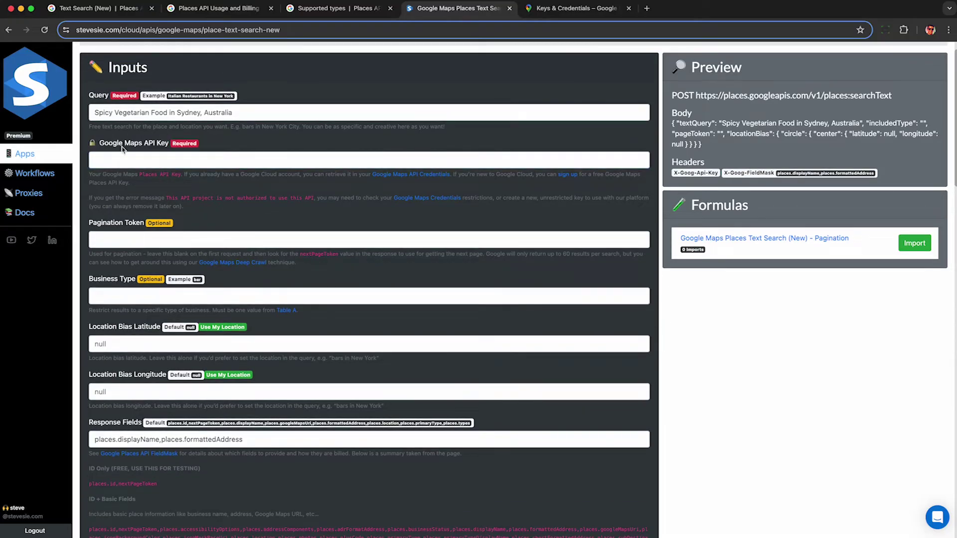
pyautogui.moveTo(99, 148); pyautogui.dragTo(171, 147)
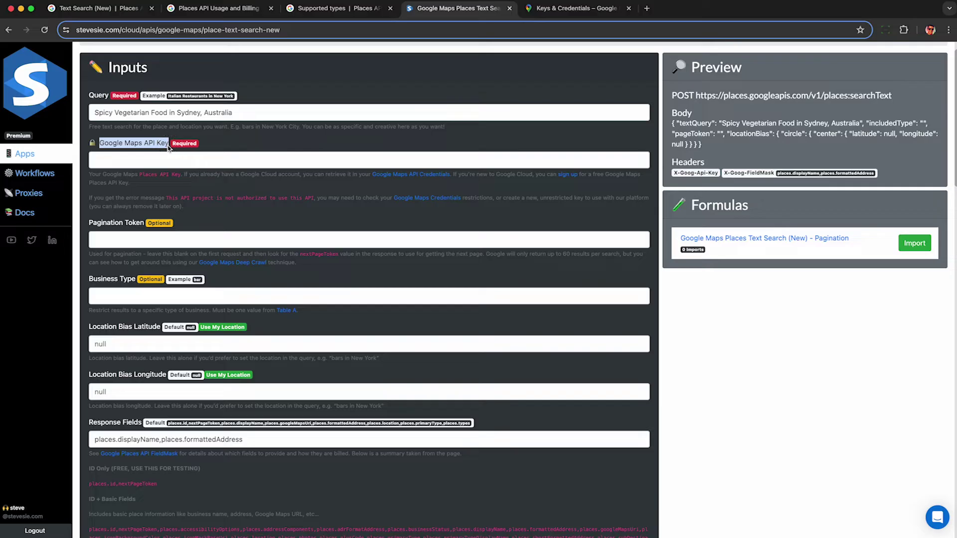
pyautogui.click(391, 161)
pyautogui.press('super+v')
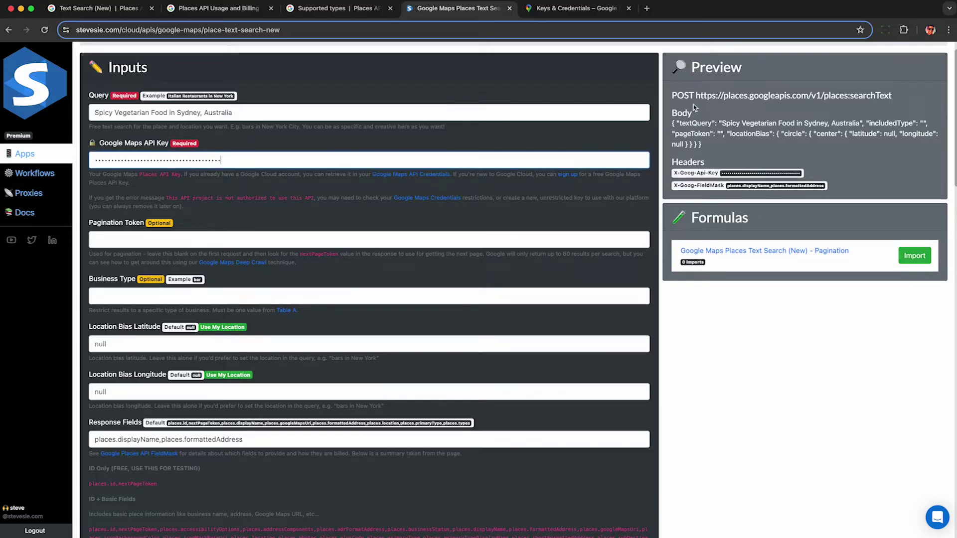
# Check the preview's request URL, search query body, and X-Goog-Api-Key and X-Goog-FieldMask headers.
pyautogui.moveTo(677, 96); pyautogui.dragTo(895, 102)
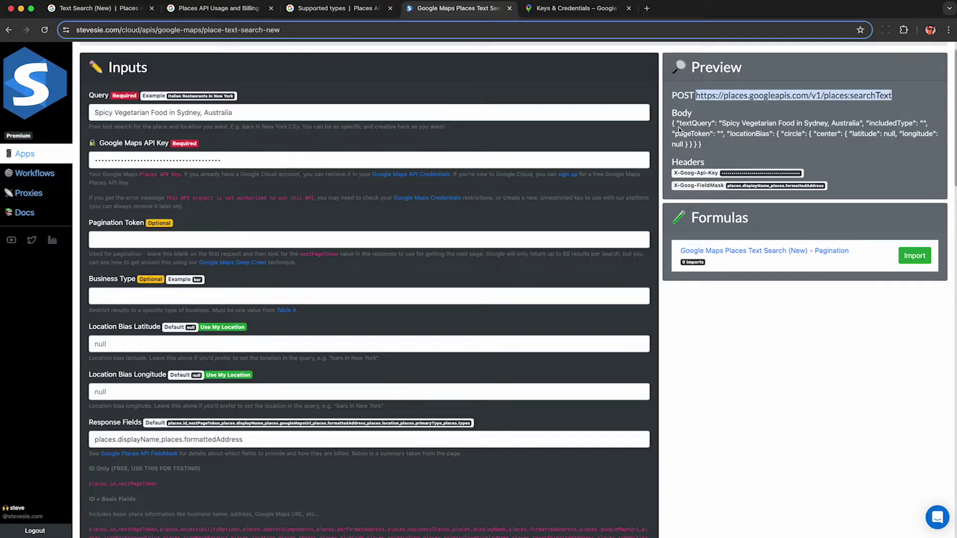
pyautogui.moveTo(672, 123); pyautogui.dragTo(860, 122)
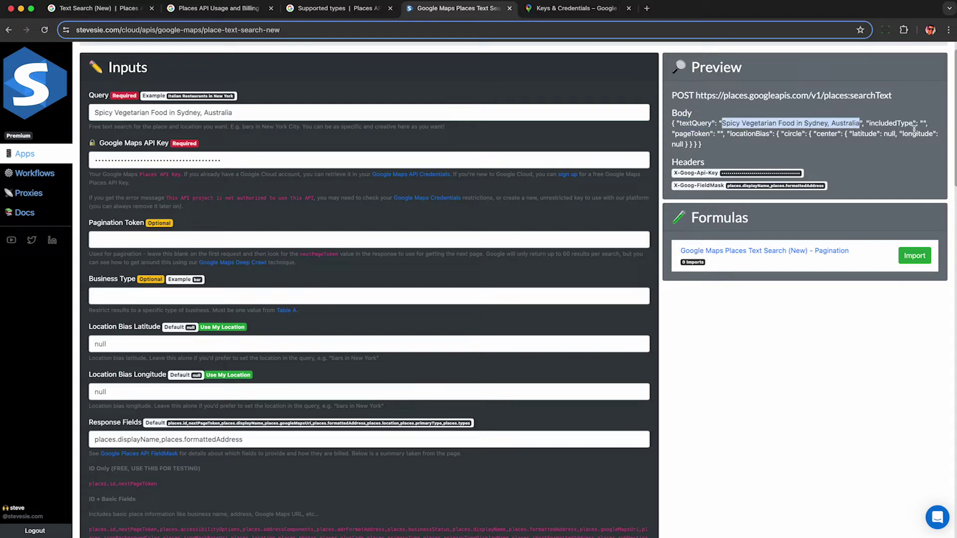
pyautogui.click(761, 150)
pyautogui.moveTo(674, 175); pyautogui.dragTo(724, 188)
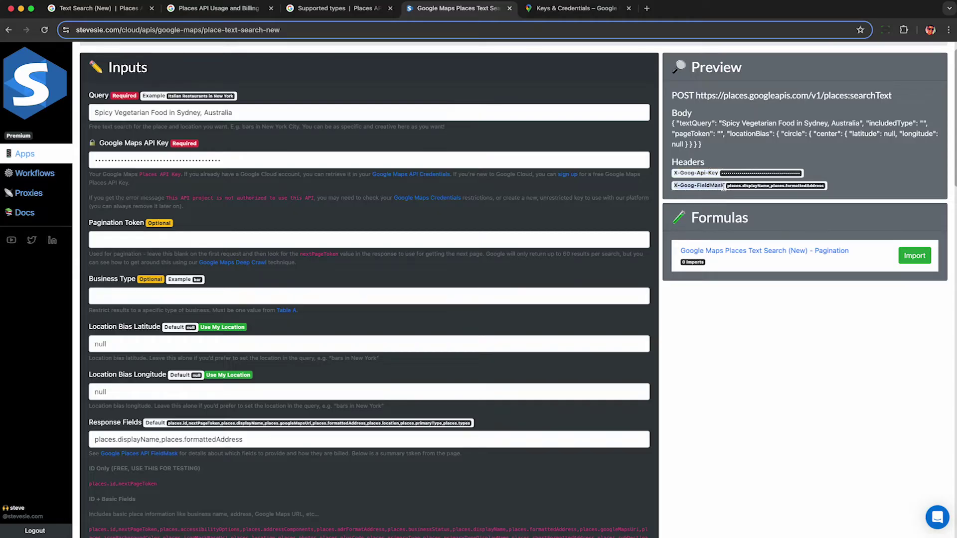
pyautogui.click(724, 188)
pyautogui.scroll(-7, 408, 206)
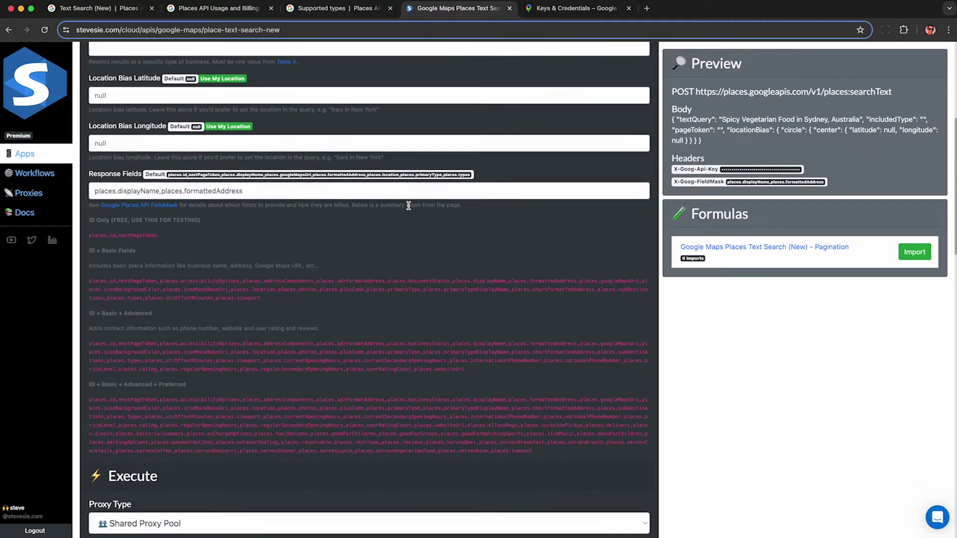
pyautogui.scroll(-1, 409, 209)
# Run the Spicy Vegetarian Food in Sydney text search and inspect its raw JSON response.
pyautogui.click(383, 469)
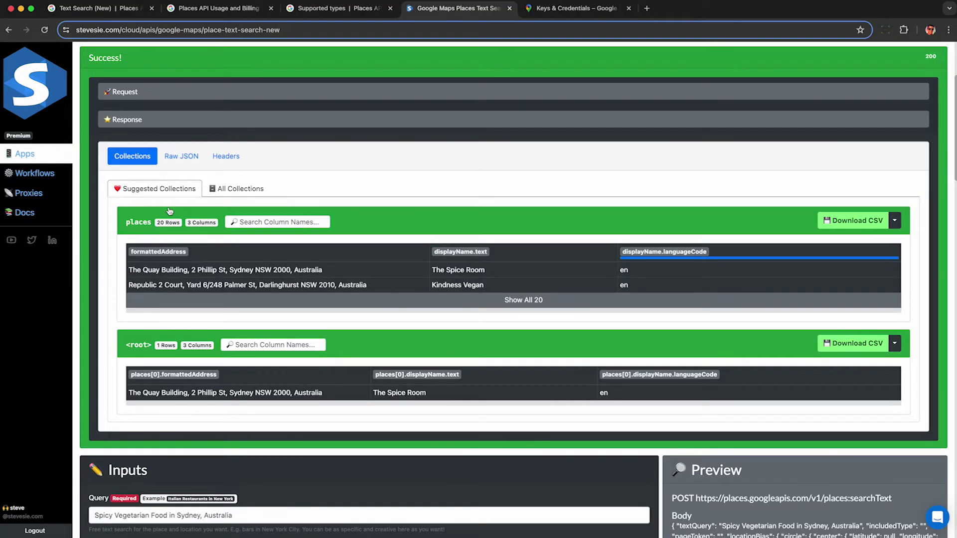
pyautogui.click(182, 158)
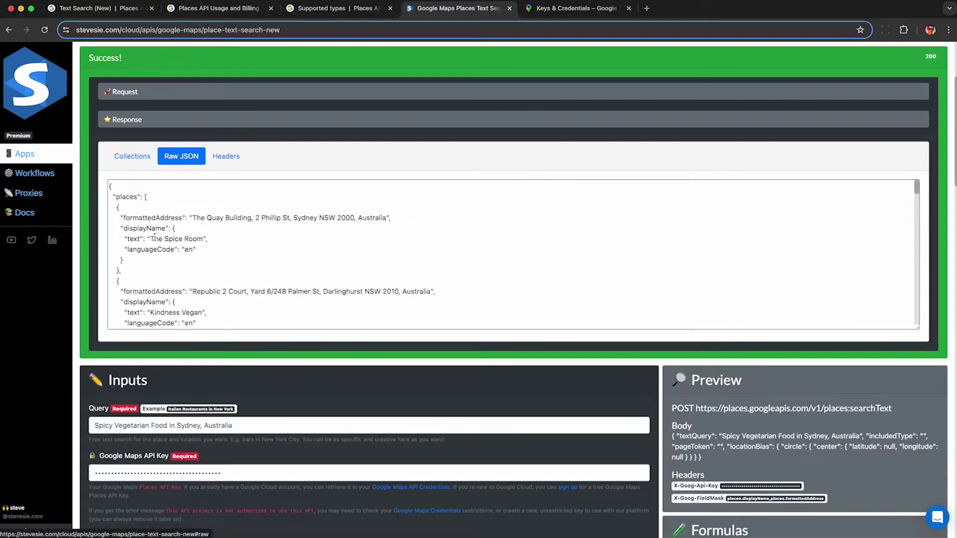
pyautogui.click(159, 206)
pyautogui.press('super+a')
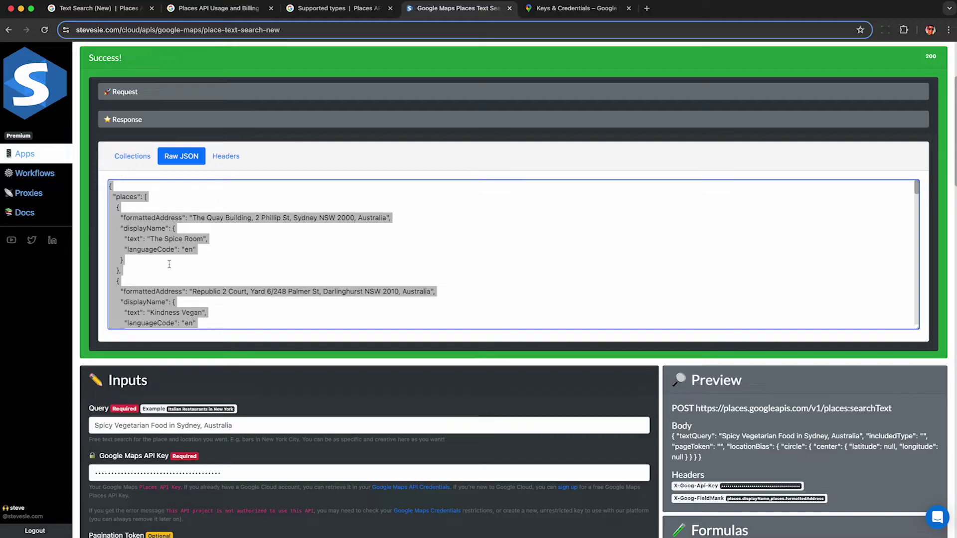
# Download the places results as CSV and show all 20 rows, led by The Spice Room.
pyautogui.click(147, 161)
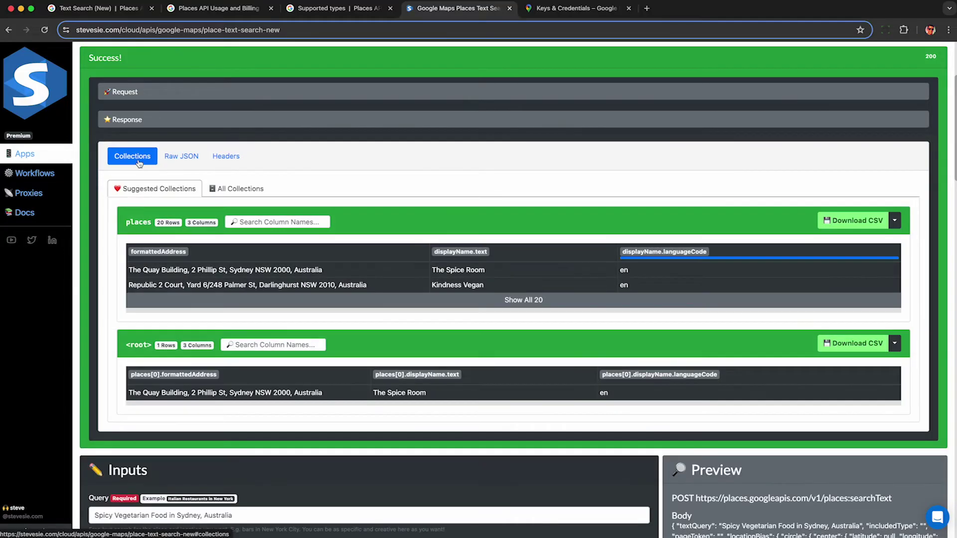
pyautogui.click(858, 226)
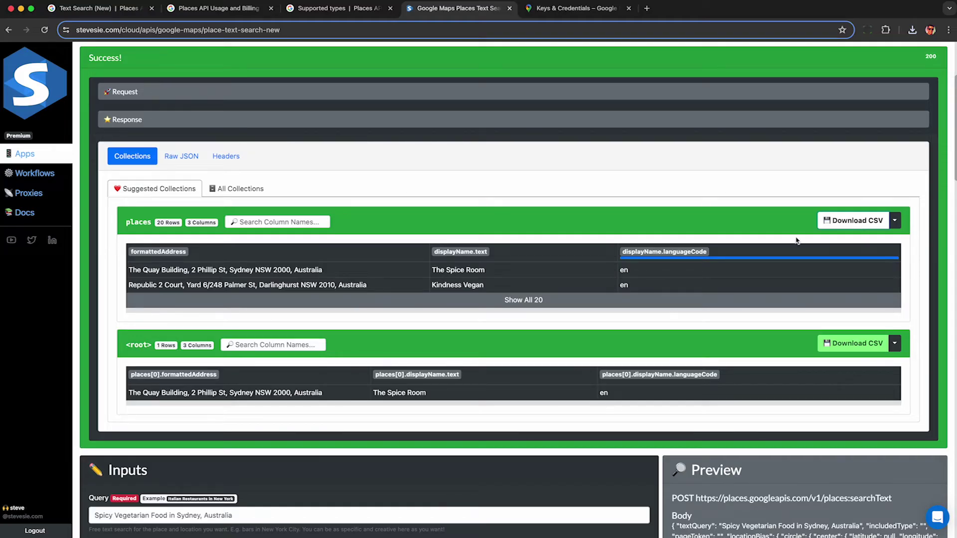
pyautogui.click(539, 302)
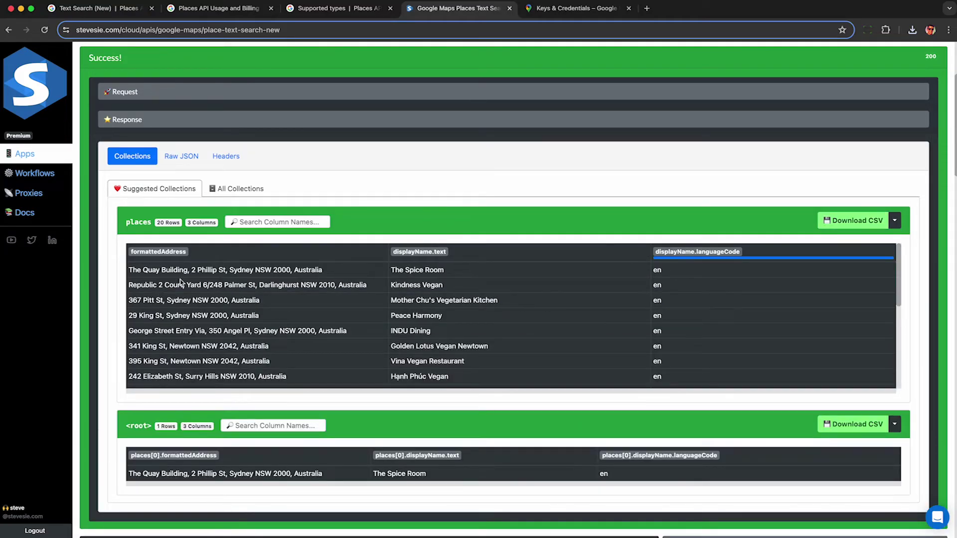
pyautogui.click(168, 270)
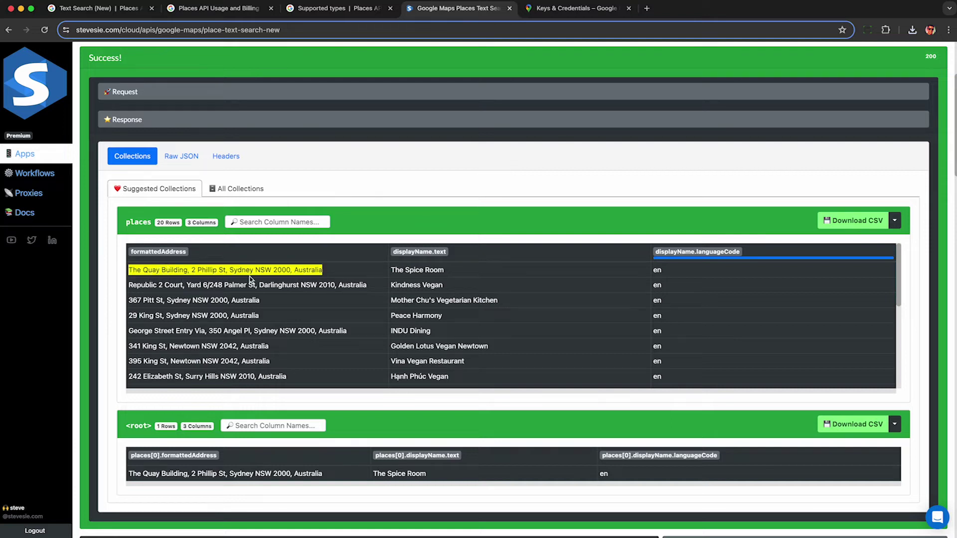
pyautogui.doubleClick(409, 270)
pyautogui.tripleClick(405, 271)
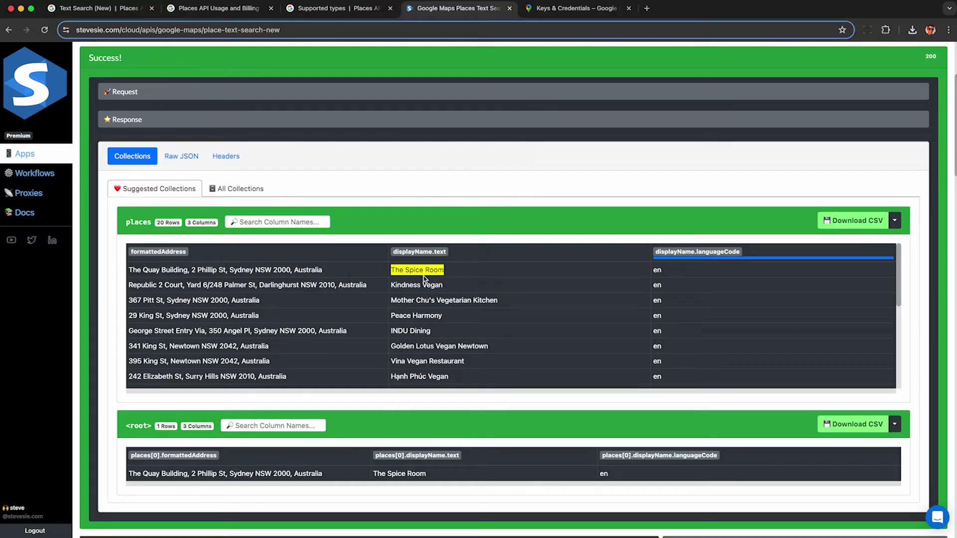
pyautogui.click(104, 310)
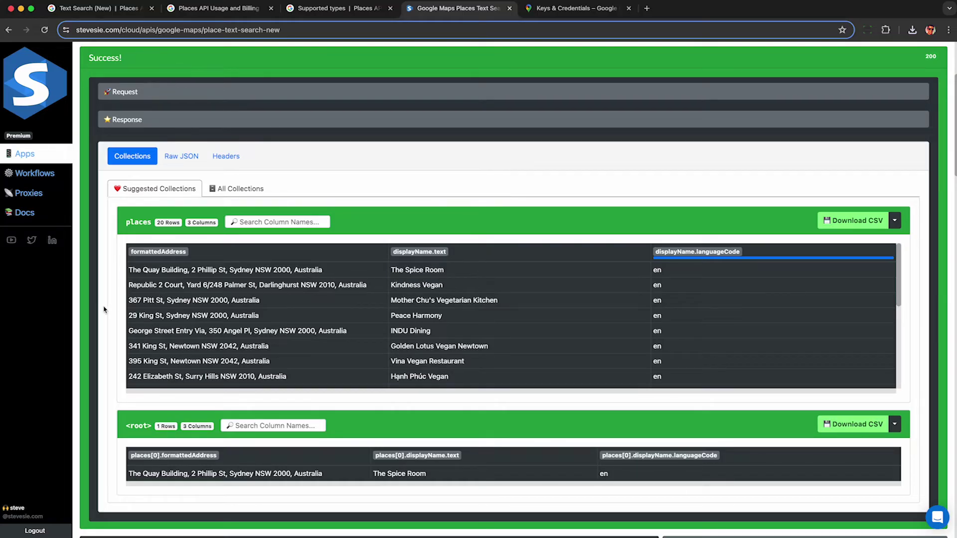
pyautogui.scroll(-5, 104, 310)
# Replace the Response Fields value with the copied ID + Basic Fields list.
pyautogui.scroll(-8, 104, 310)
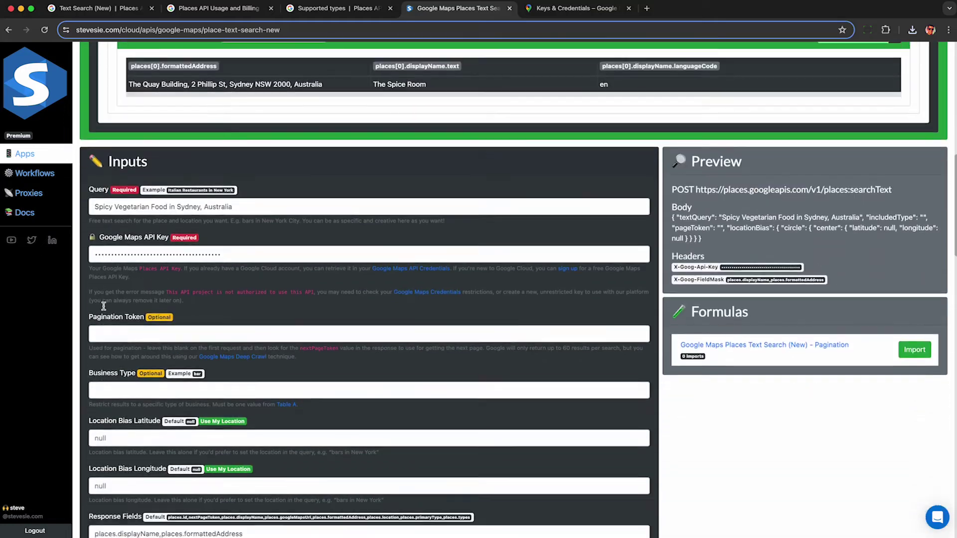
pyautogui.scroll(-2, 103, 306)
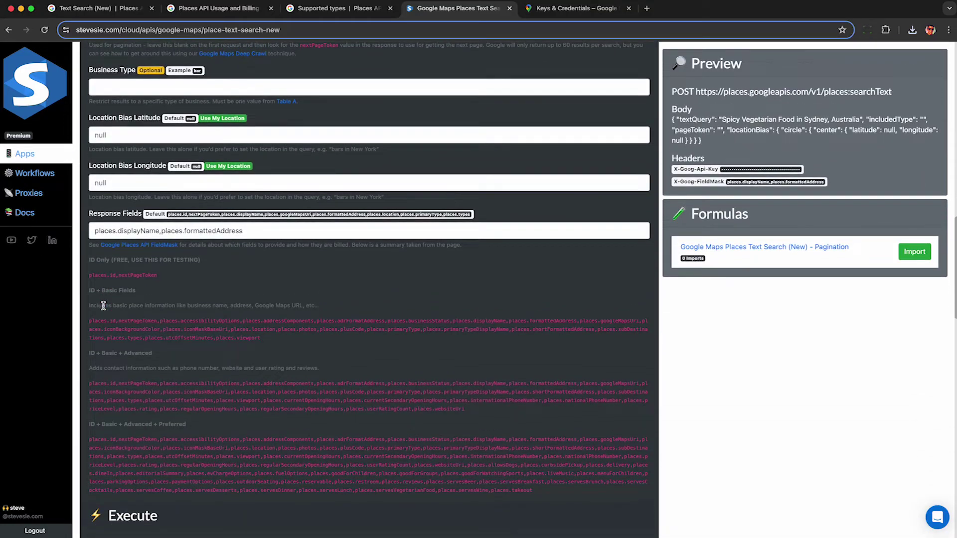
pyautogui.doubleClick(137, 231)
pyautogui.doubleClick(217, 231)
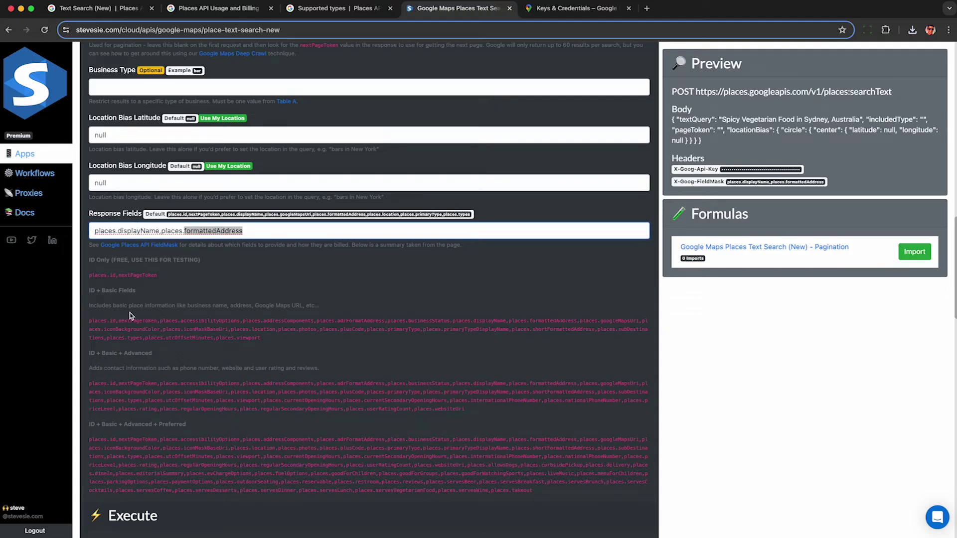
pyautogui.moveTo(102, 290); pyautogui.dragTo(135, 290)
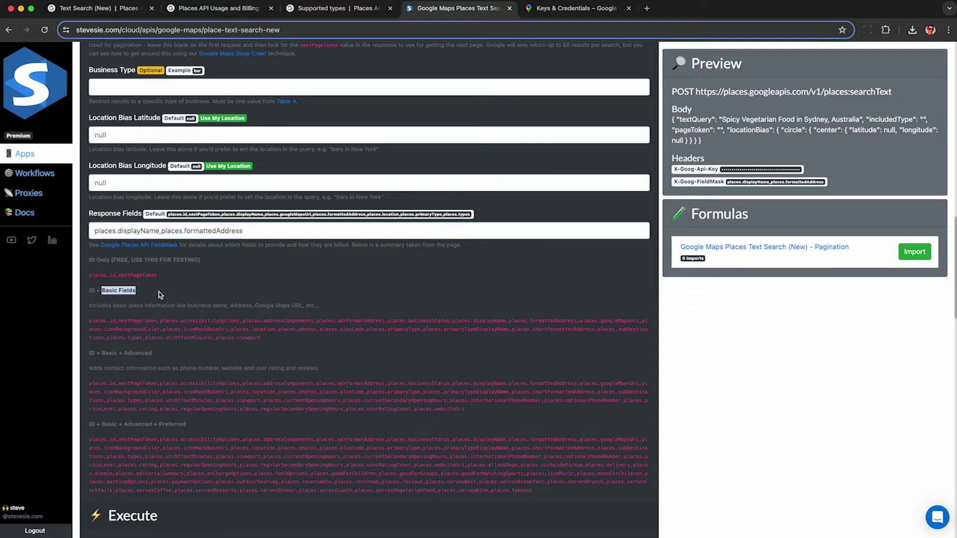
pyautogui.tripleClick(146, 333)
pyautogui.press('super+c')
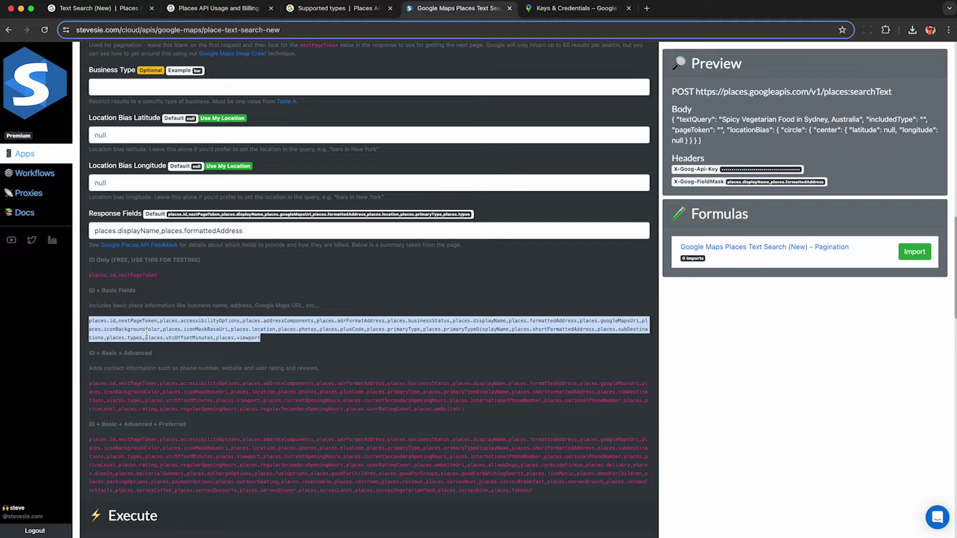
pyautogui.tripleClick(173, 231)
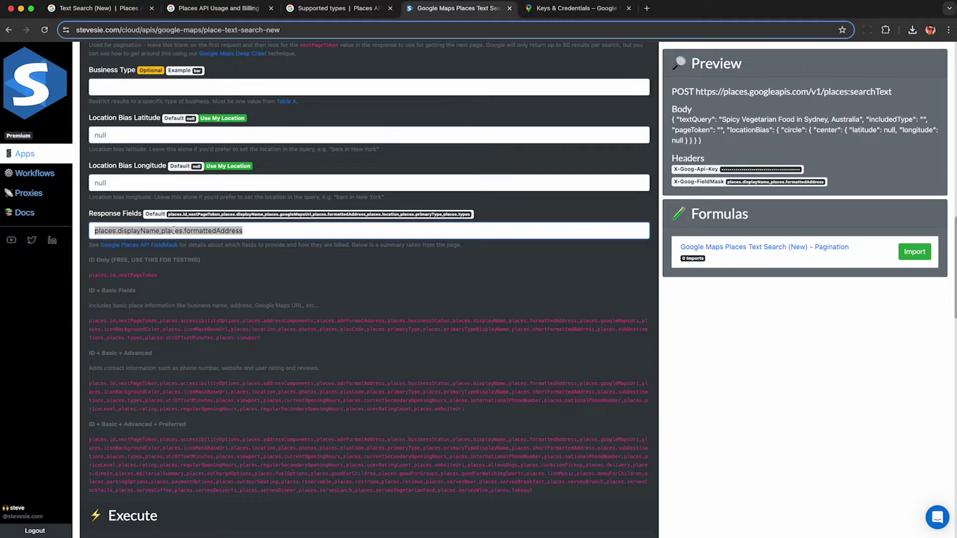
pyautogui.press('super+v')
# Rerun the search for 20 places across 37 columns and open The Spice Room's Google Maps link.
pyautogui.scroll(-2, 220, 346)
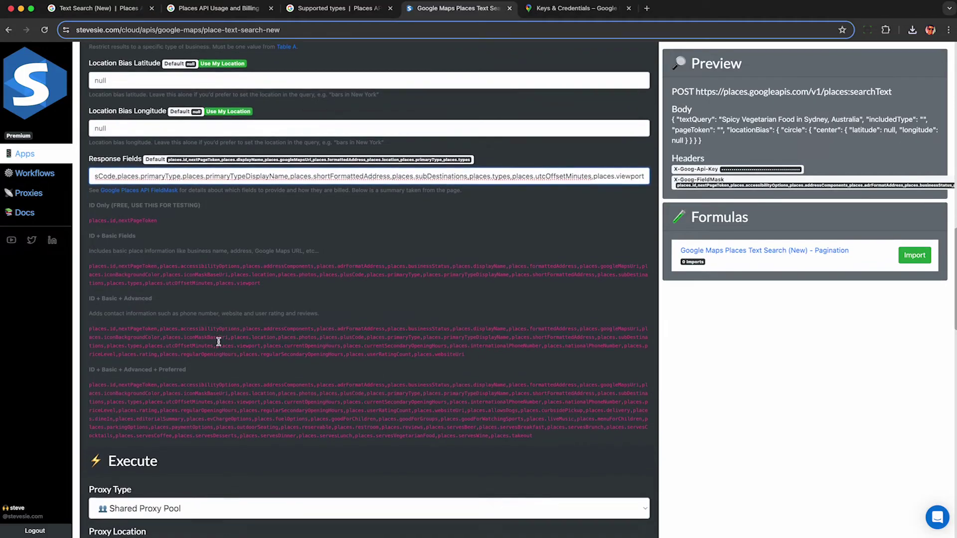
pyautogui.scroll(-2, 218, 342)
pyautogui.click(204, 500)
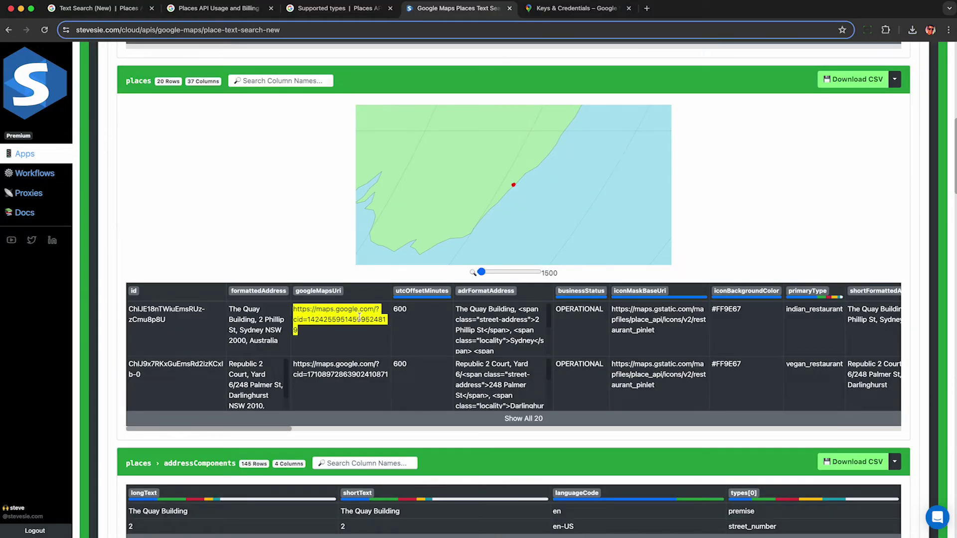
pyautogui.click(338, 341)
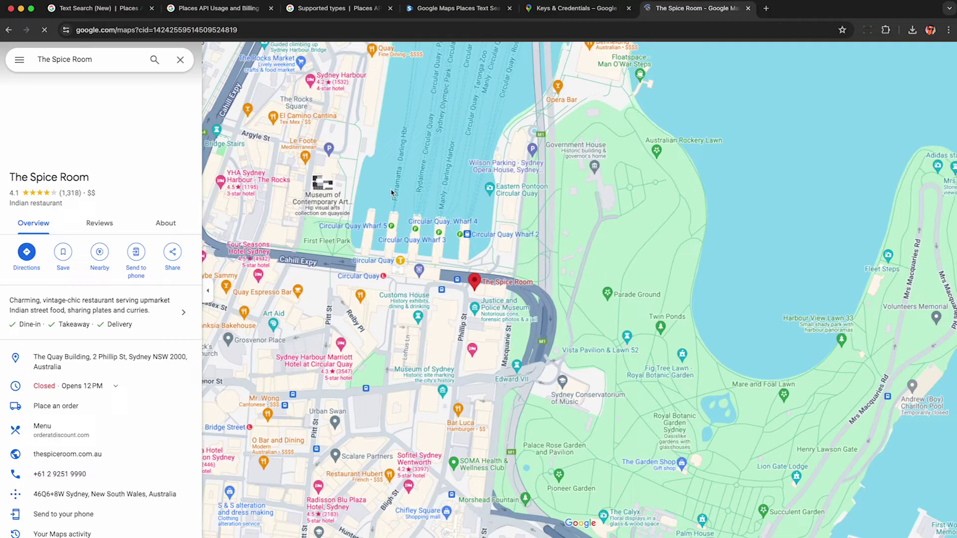
# Review The Spice Room's 4.1 rating, address, website and phone in Google Maps, then return to Stevesie.
pyautogui.tripleClick(54, 181)
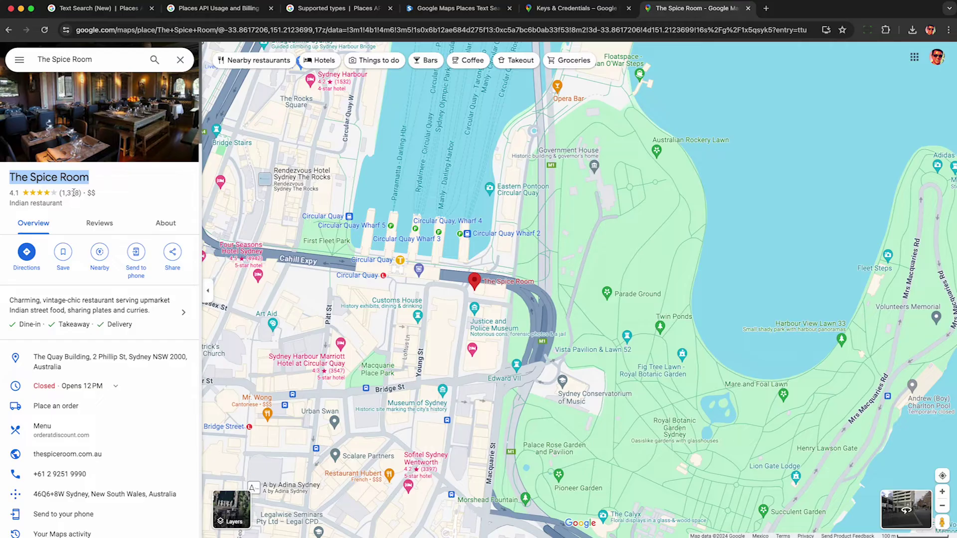
pyautogui.scroll(-3, 50, 349)
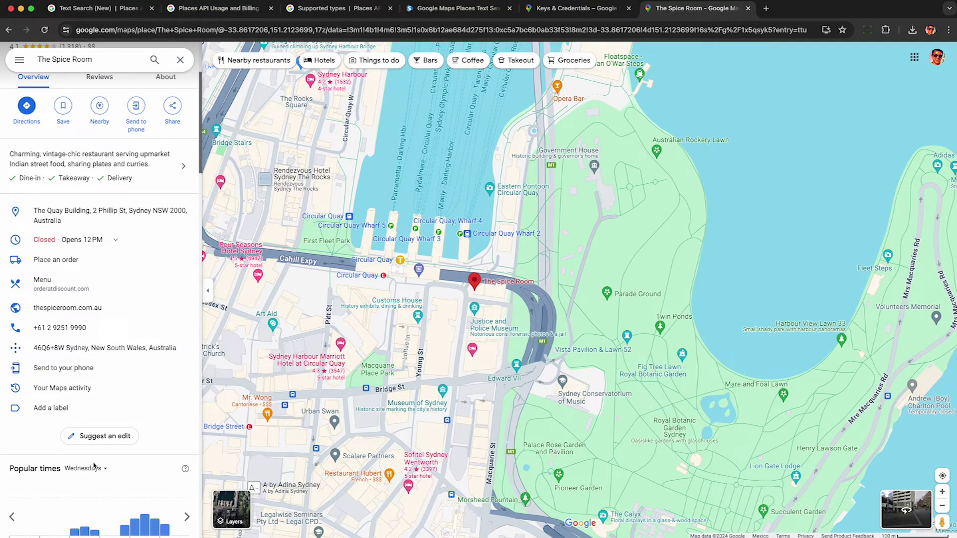
pyautogui.press('super+4')
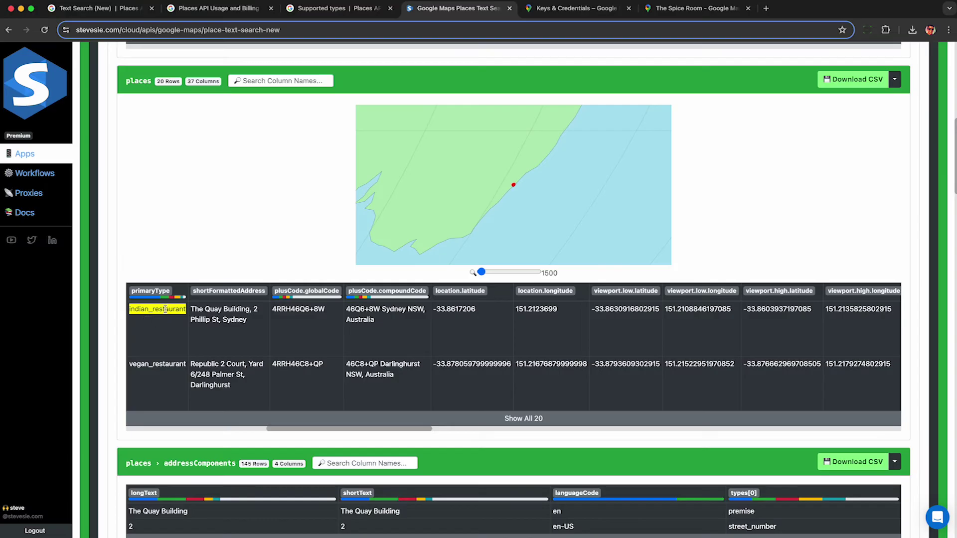
pyautogui.moveTo(157, 299)
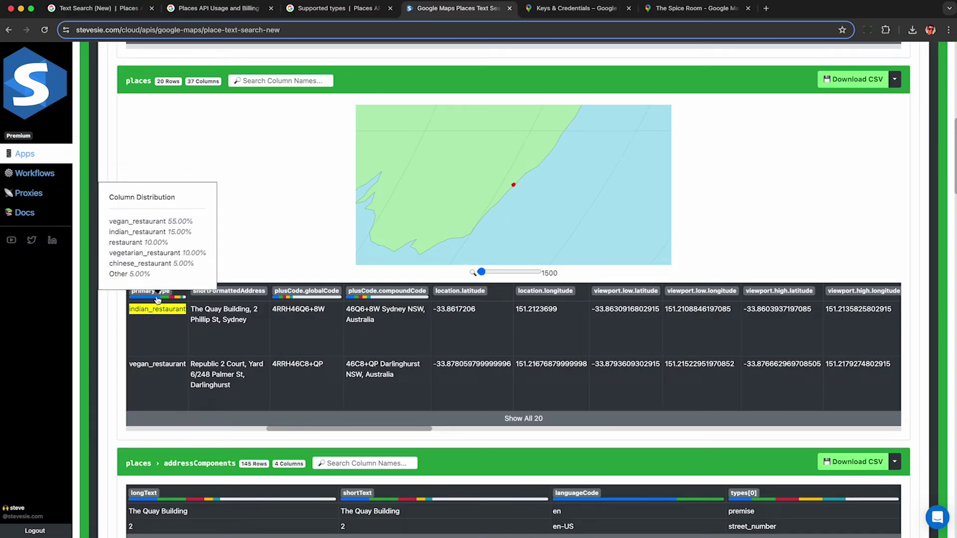
# Inspect The Spice Room's latitude, longitude and remaining columns, then select the ID + Basic + Advanced field list.
pyautogui.click(451, 310)
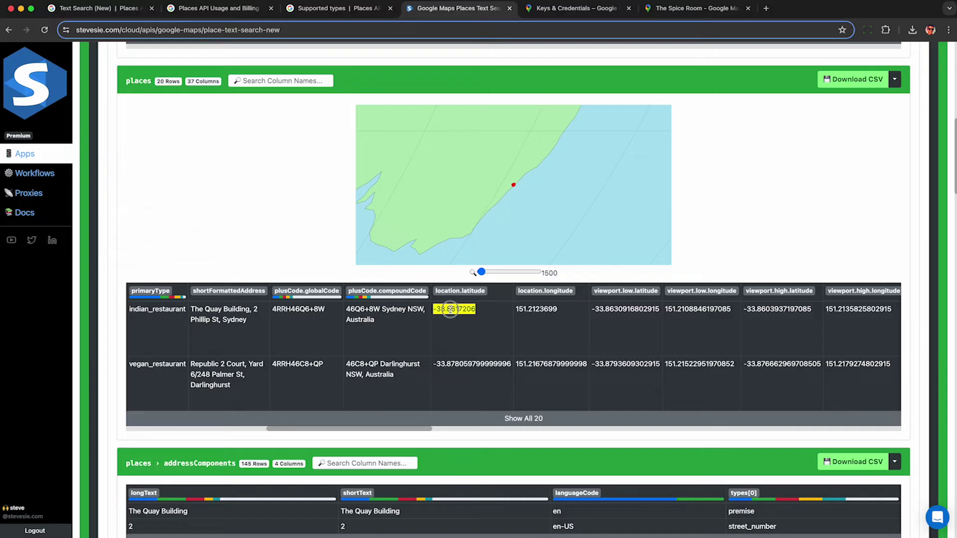
pyautogui.click(543, 310)
pyautogui.hscroll(10, 564, 319)
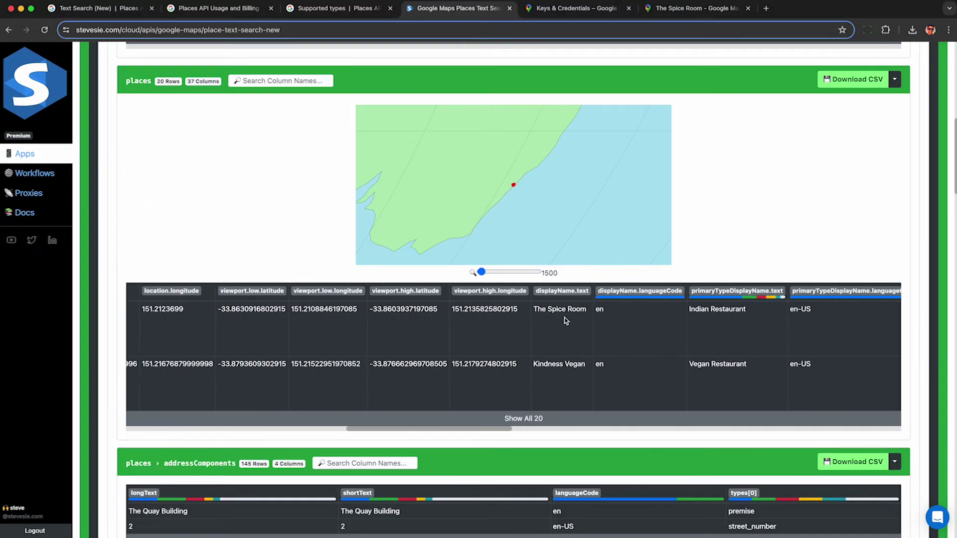
pyautogui.hscroll(10, 566, 320)
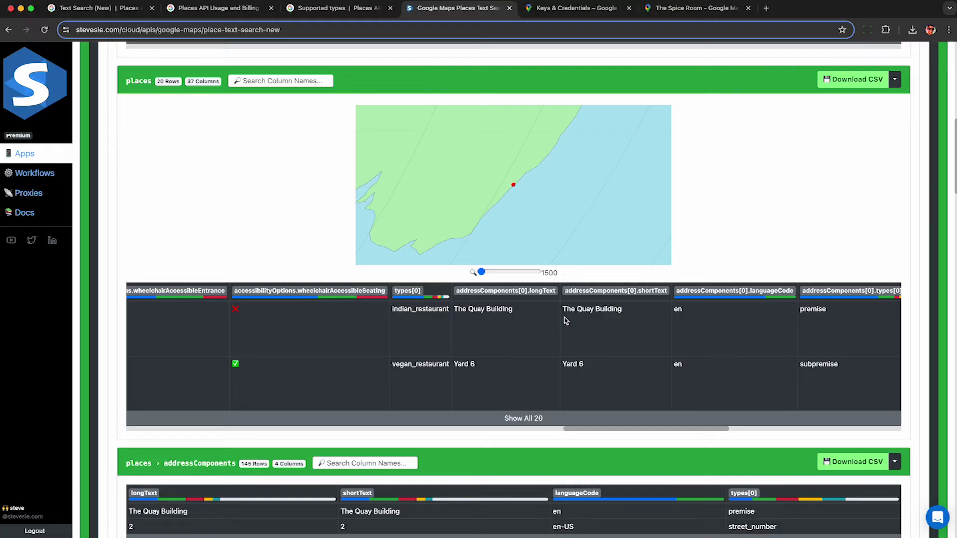
pyautogui.hscroll(10, 566, 320)
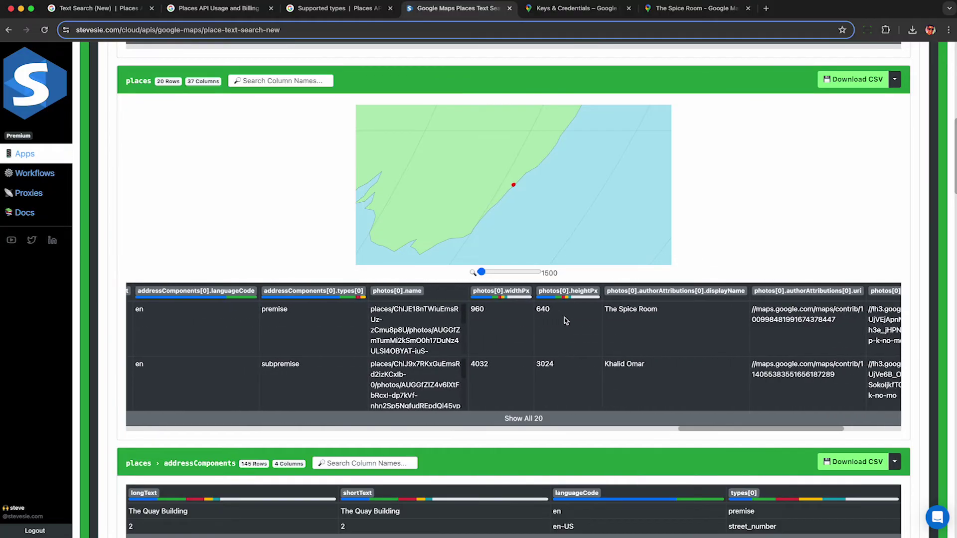
pyautogui.hscroll(8, 567, 320)
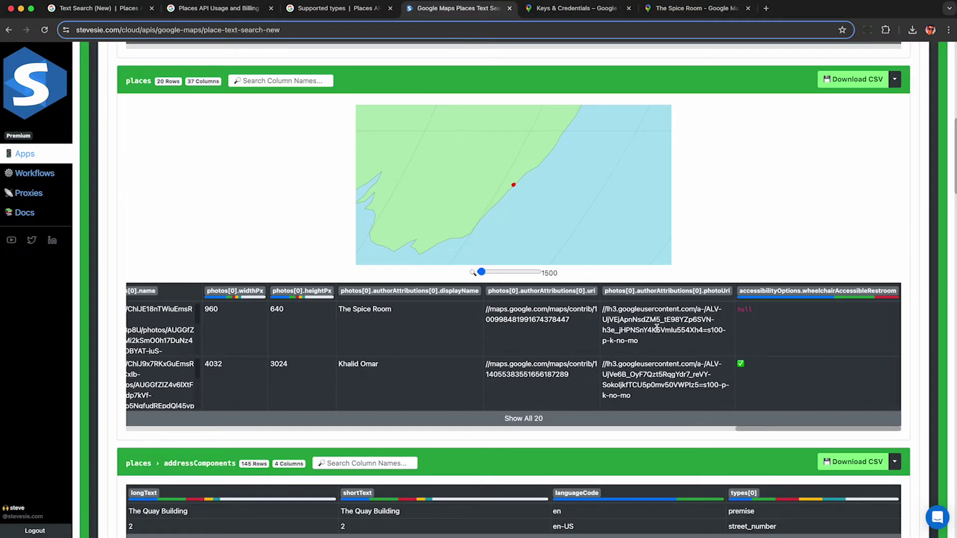
pyautogui.tripleClick(106, 363)
pyautogui.press('super+c')
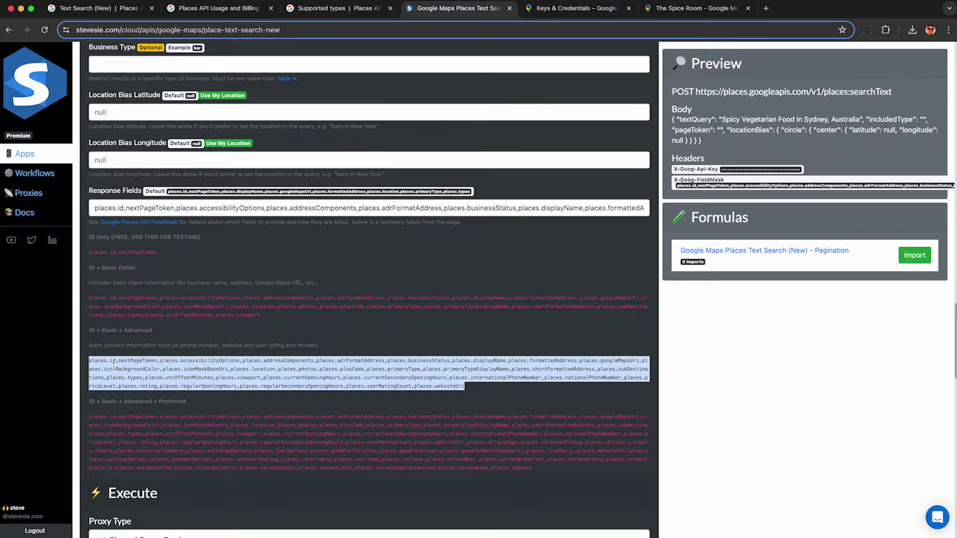
# Replace Response Fields with the ID + Basic + Advanced list, including phones and websites, and rerun for 89 columns.
pyautogui.moveTo(178, 345); pyautogui.dragTo(219, 344)
pyautogui.doubleClick(234, 345)
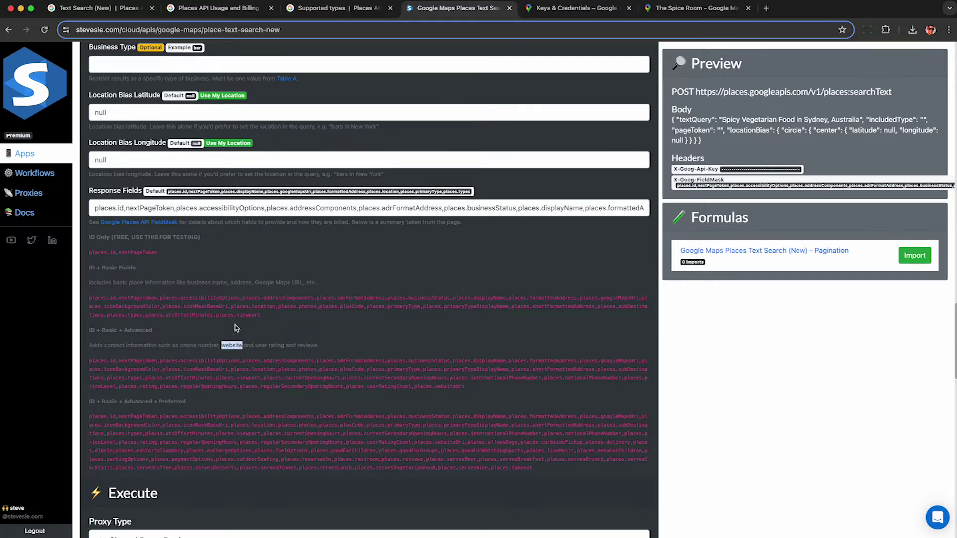
pyautogui.click(227, 208)
pyautogui.press('super+a')
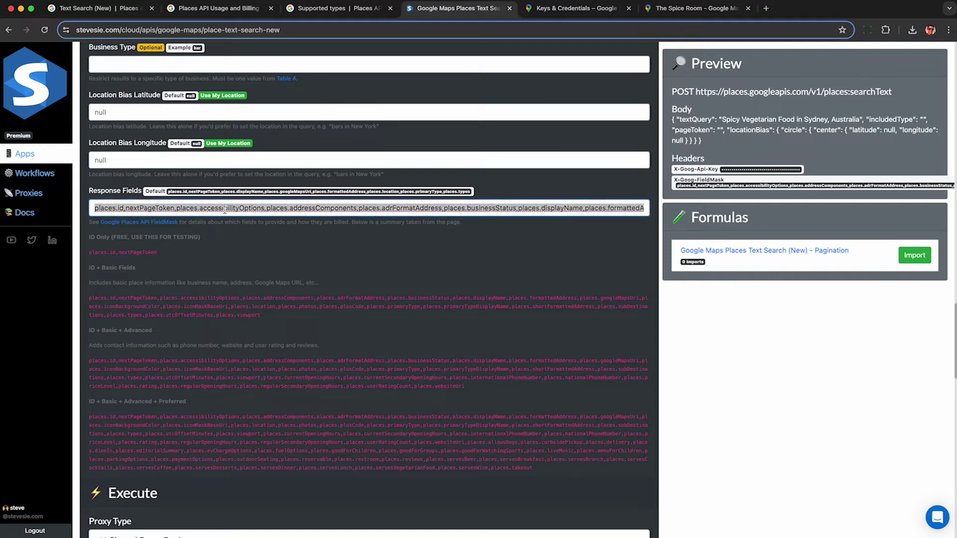
pyautogui.press('super+v')
pyautogui.scroll(-4, 260, 335)
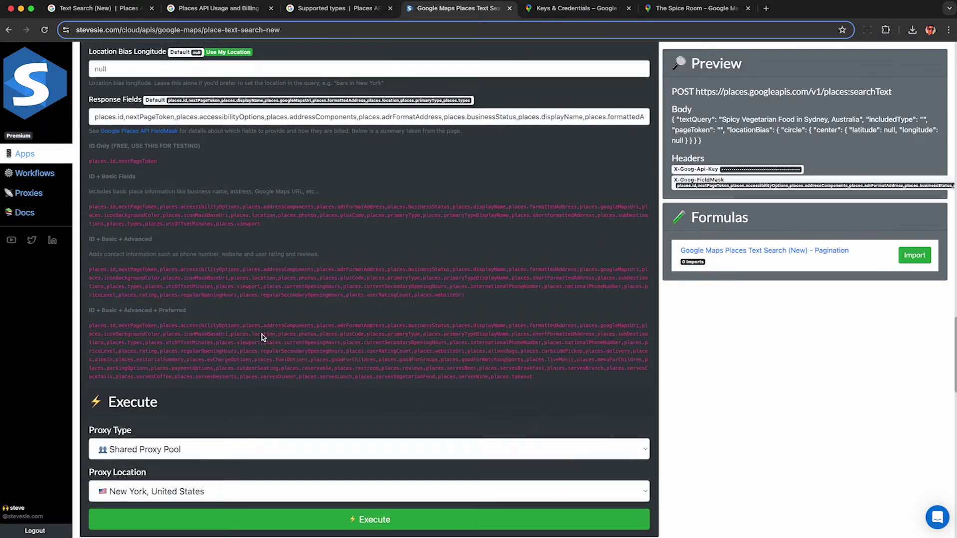
pyautogui.click(257, 441)
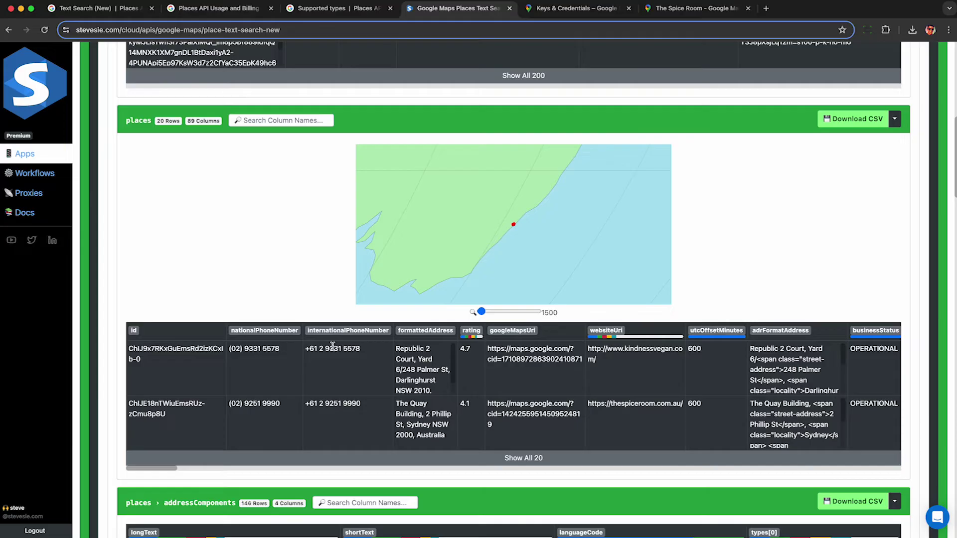
pyautogui.tripleClick(333, 346)
pyautogui.doubleClick(464, 349)
pyautogui.tripleClick(532, 351)
pyautogui.tripleClick(637, 348)
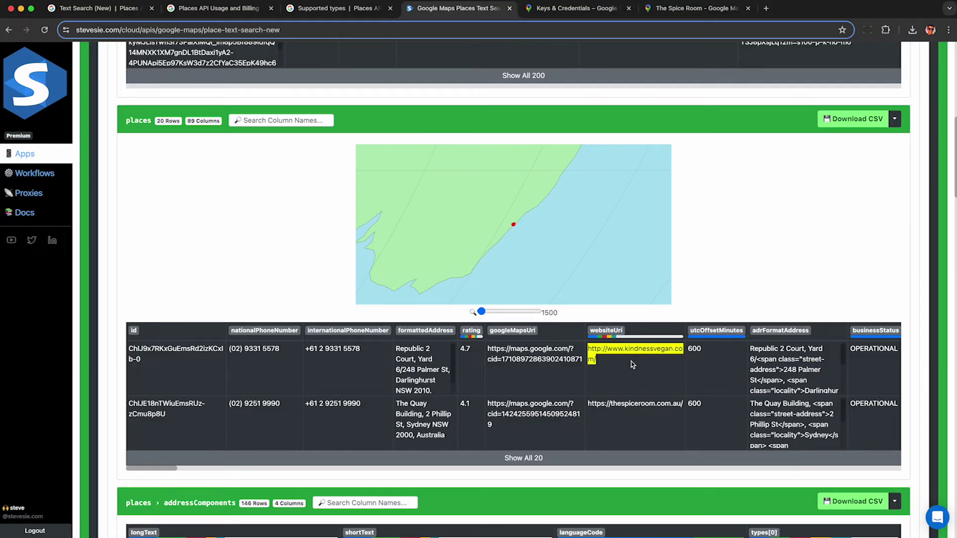
pyautogui.hscroll(5, 632, 361)
pyautogui.hscroll(5, 632, 361)
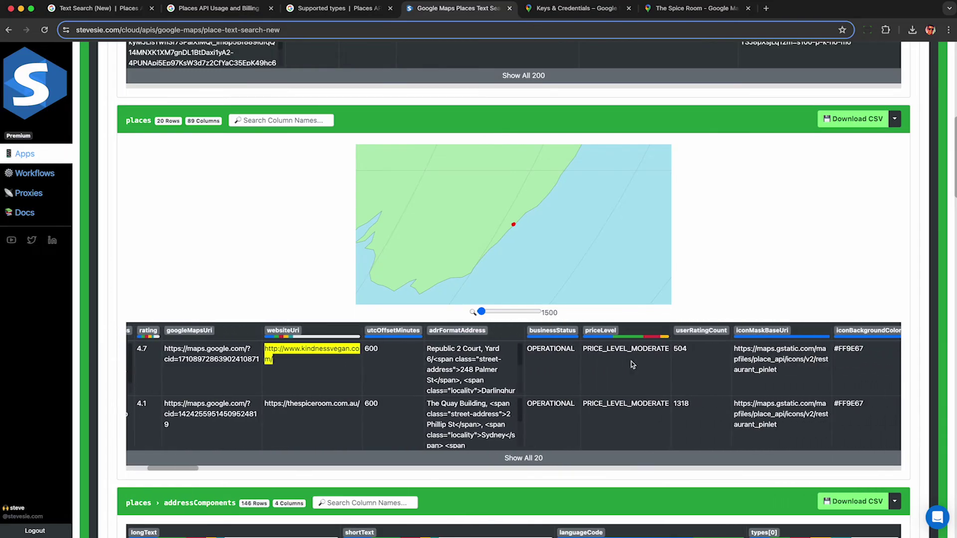
pyautogui.tripleClick(531, 348)
pyautogui.tripleClick(561, 350)
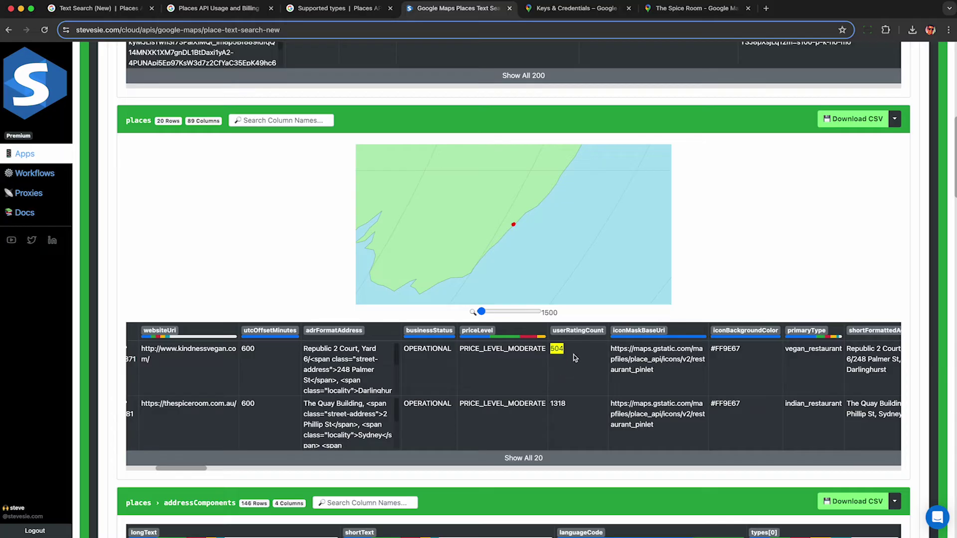
pyautogui.scroll(-6, 573, 364)
pyautogui.tripleClick(150, 380)
pyautogui.moveTo(129, 364); pyautogui.dragTo(205, 362)
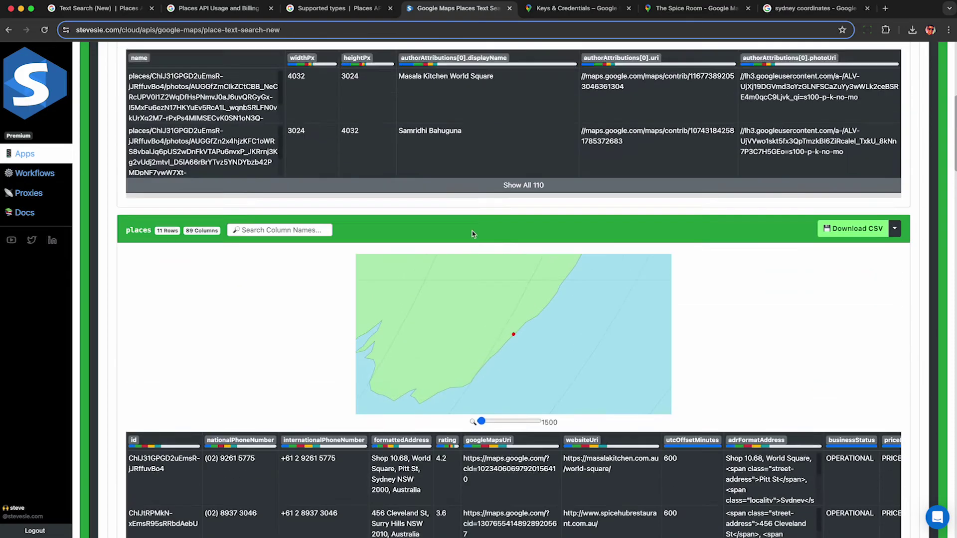
# Import the pagination workflow with queries Spicy Vegetarian Food and Indian Food in Sydney, Australia.
pyautogui.scroll(7, 471, 231)
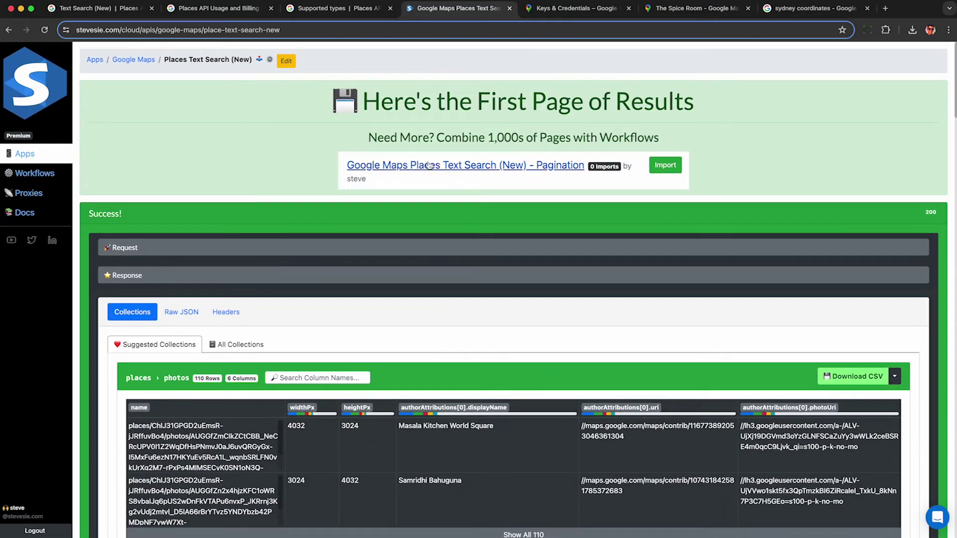
pyautogui.click(666, 165)
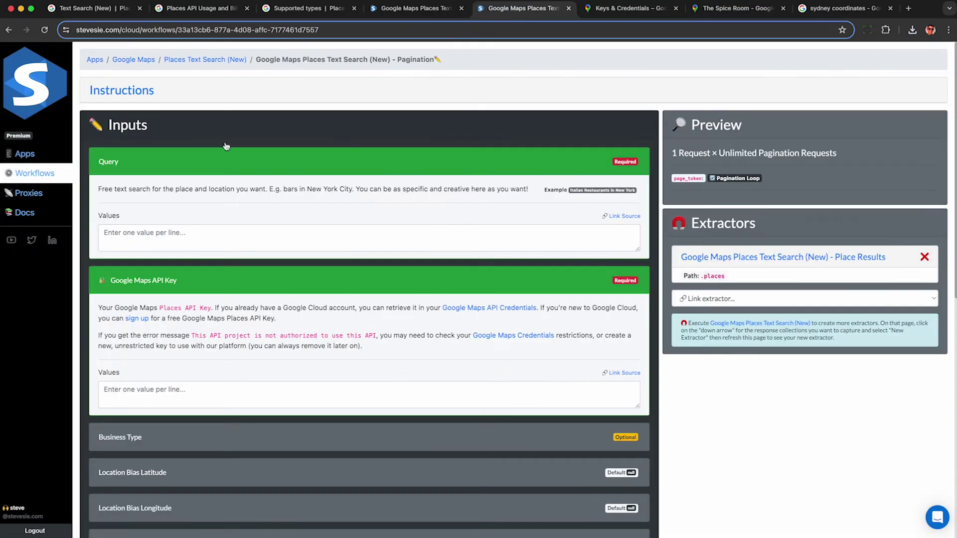
pyautogui.click(174, 229)
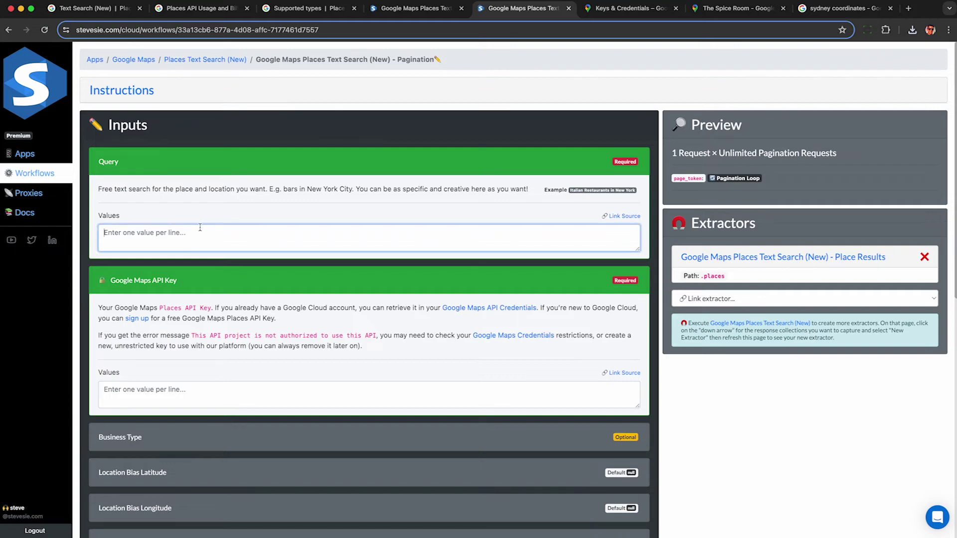
pyautogui.write('Spicy Vegetarian Food in Sydney, Australia')
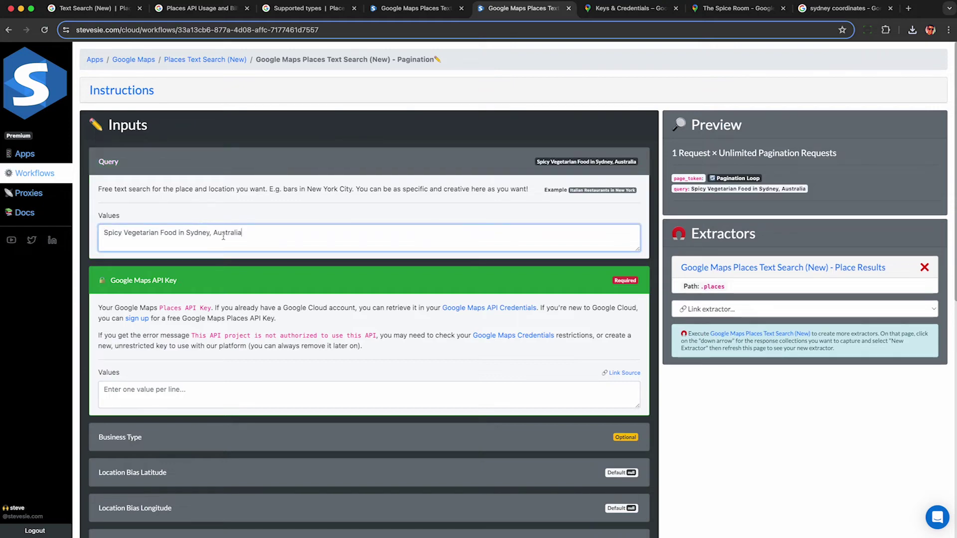
pyautogui.press('Return')
pyautogui.write('Spicy Vegetarian Food in Sydney, Australia')
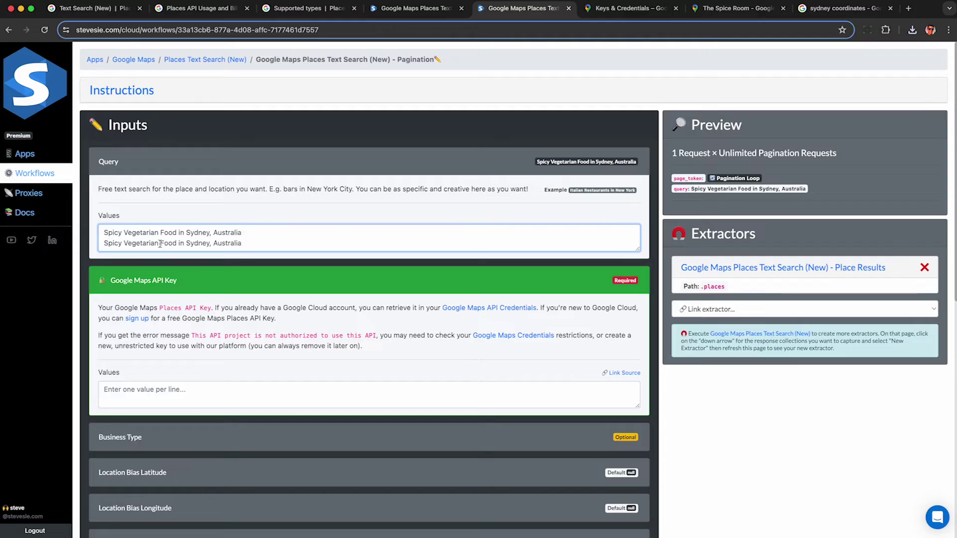
pyautogui.moveTo(160, 244); pyautogui.dragTo(103, 244)
pyautogui.write('Ind')
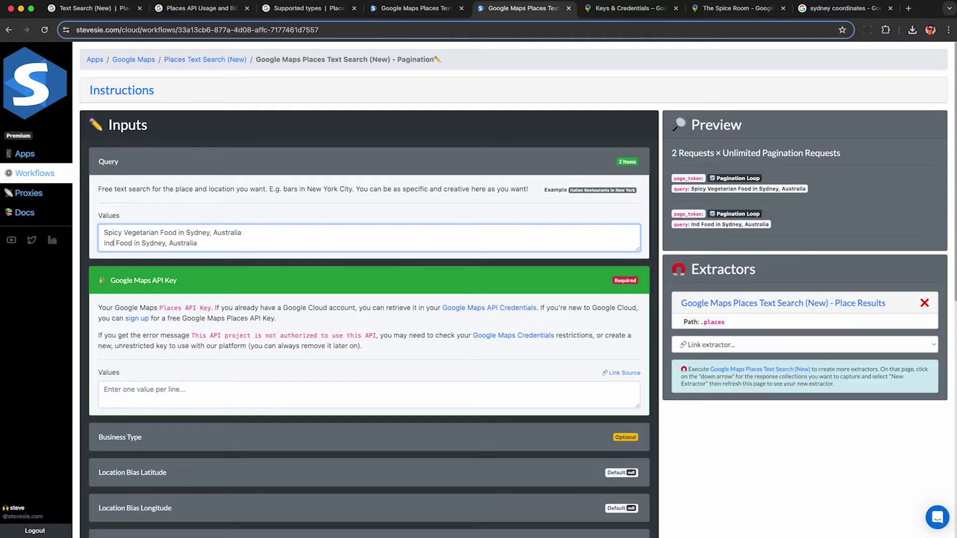
pyautogui.write('ian')
pyautogui.tripleClick(223, 239)
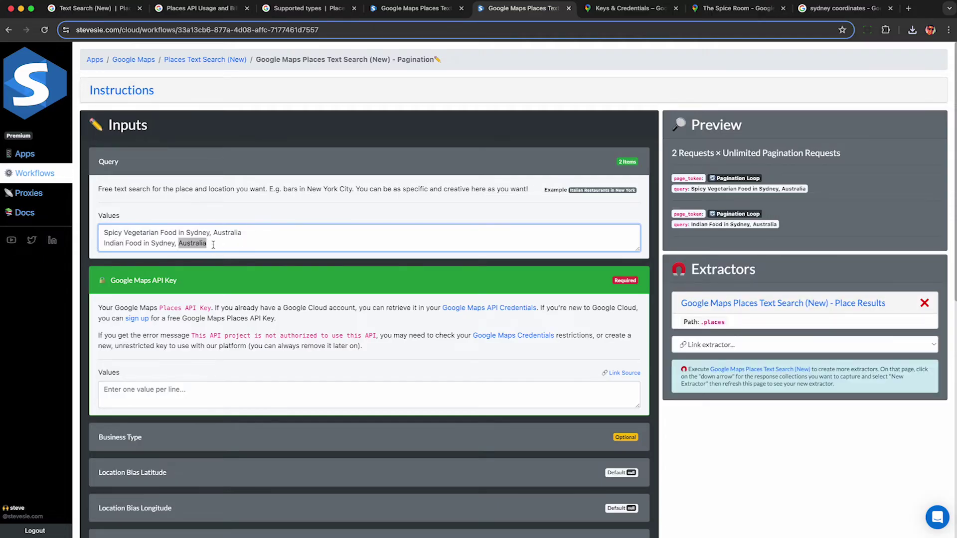
pyautogui.click(167, 242)
# Paste the Google Maps API key into its Values field and check the preview requests.
pyautogui.click(258, 399)
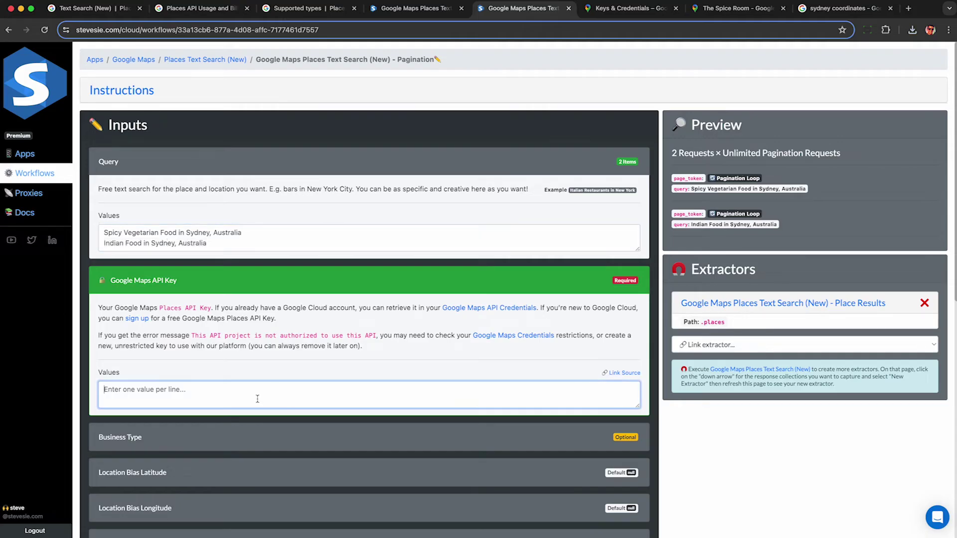
pyautogui.press('super+v')
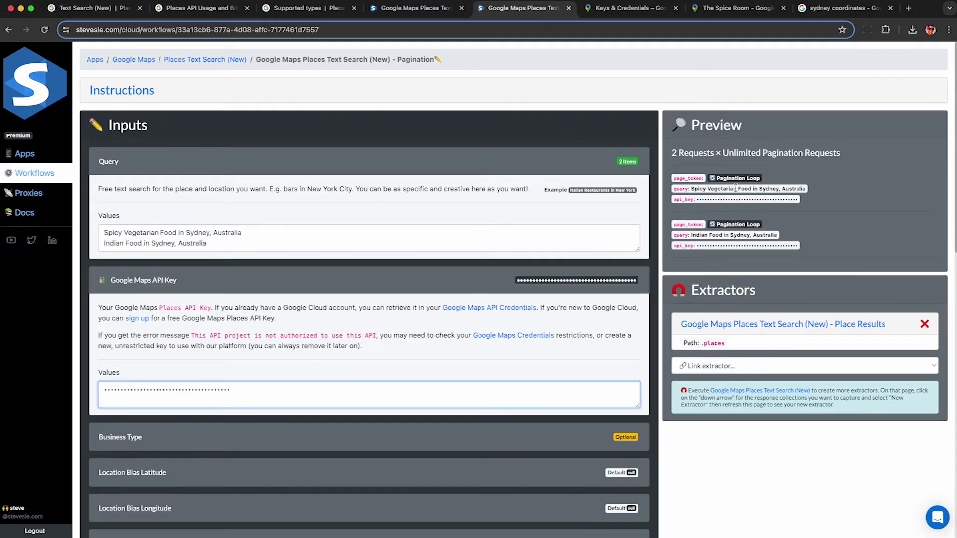
pyautogui.click(694, 190)
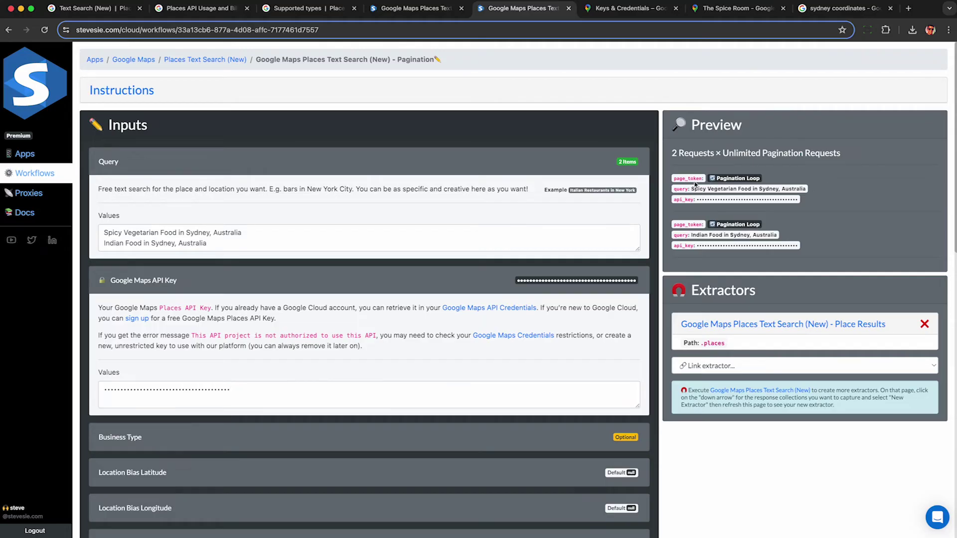
pyautogui.moveTo(695, 185); pyautogui.dragTo(809, 194)
# Paste the ID + Basic + Advanced field list into Response Fields and run the two-query workflow.
pyautogui.click(730, 178)
pyautogui.moveTo(712, 178); pyautogui.dragTo(768, 183)
pyautogui.click(748, 197)
pyautogui.scroll(-7, 349, 299)
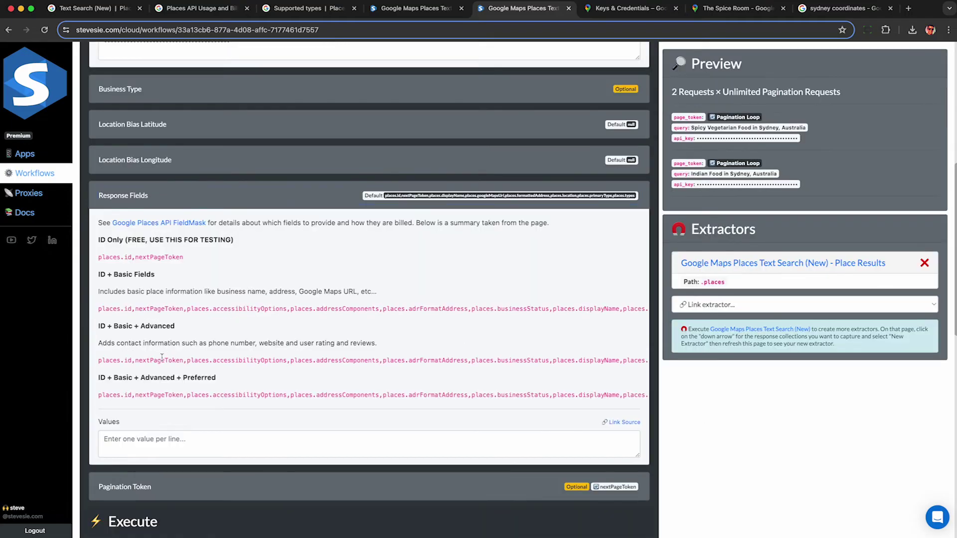
pyautogui.tripleClick(162, 358)
pyautogui.hotkey('ctrl', 'c')
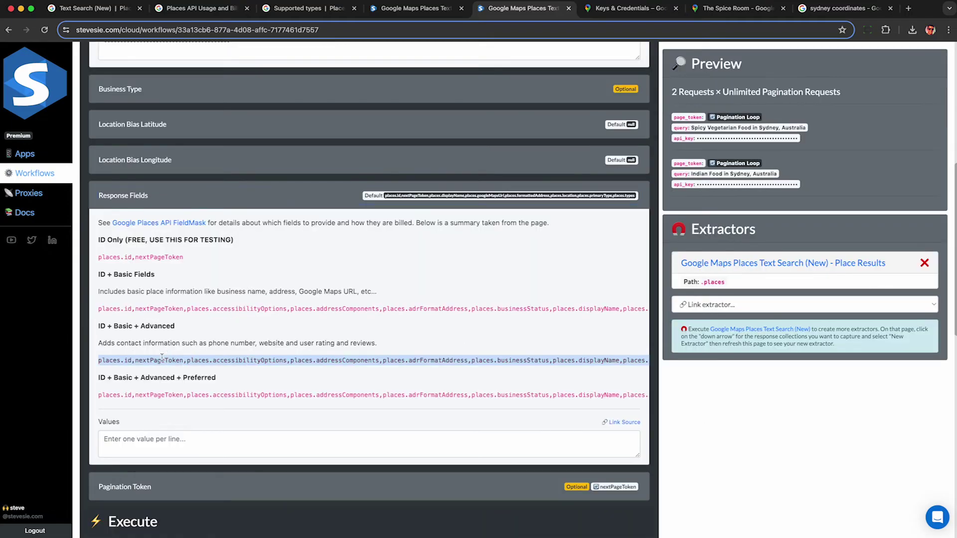
pyautogui.click(137, 439)
pyautogui.hotkey('ctrl', 'v')
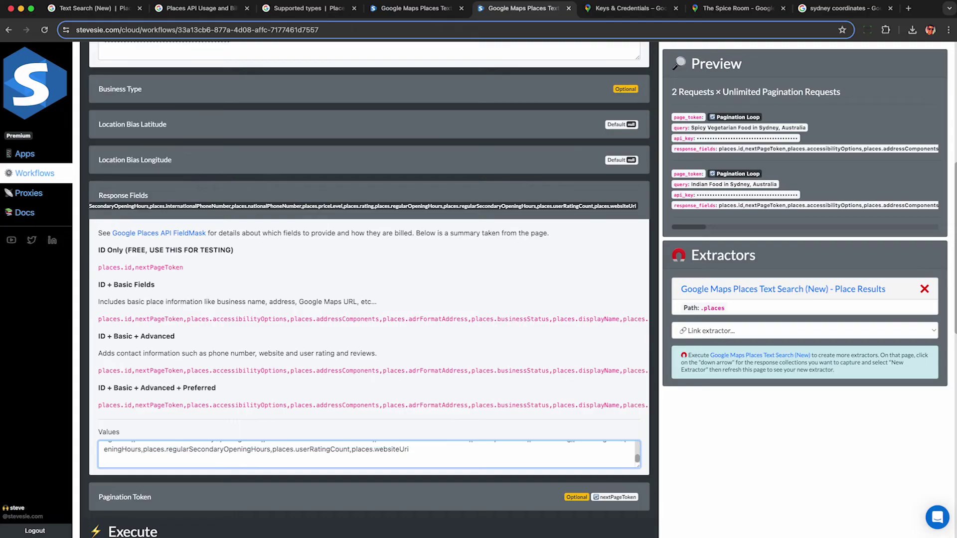
pyautogui.press('BackSpace')
pyautogui.scroll(-3, 116, 418)
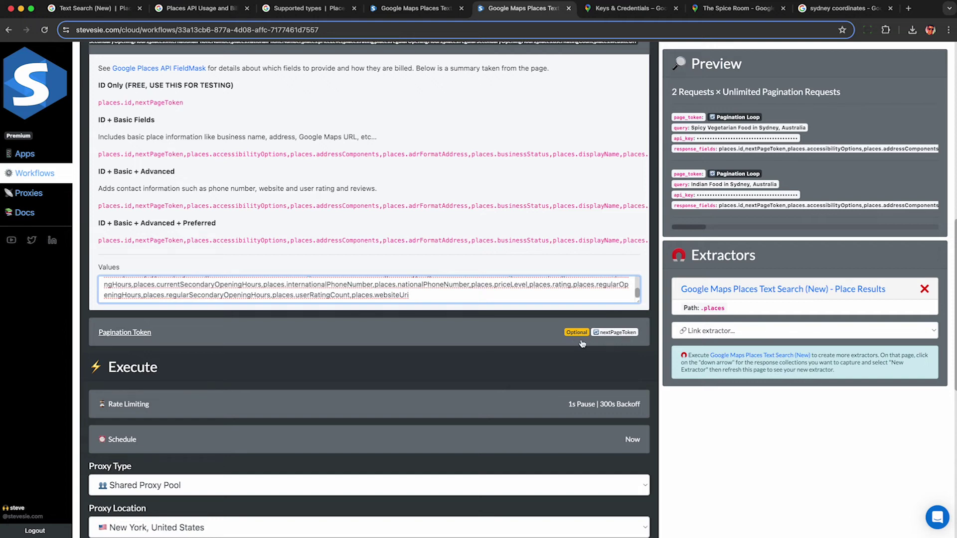
pyautogui.scroll(-3, 226, 376)
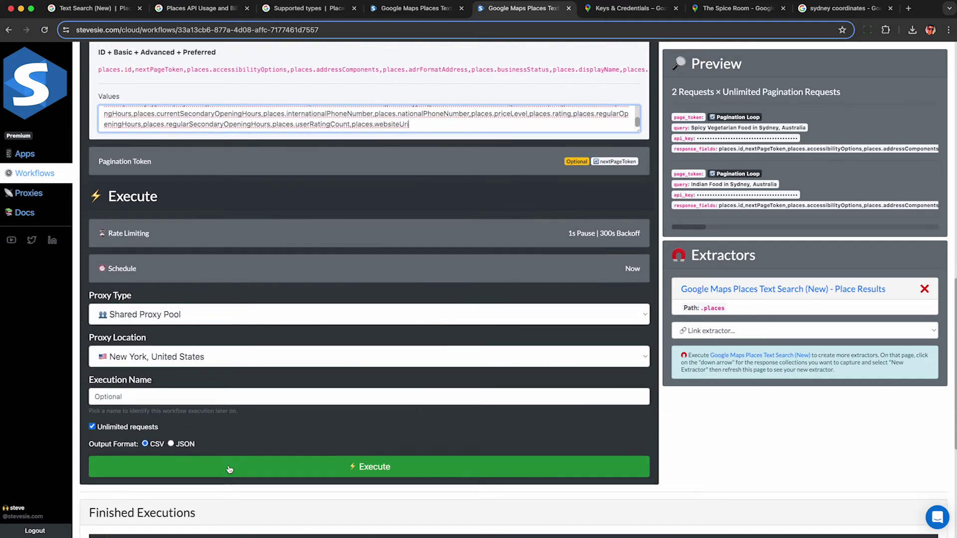
pyautogui.click(230, 469)
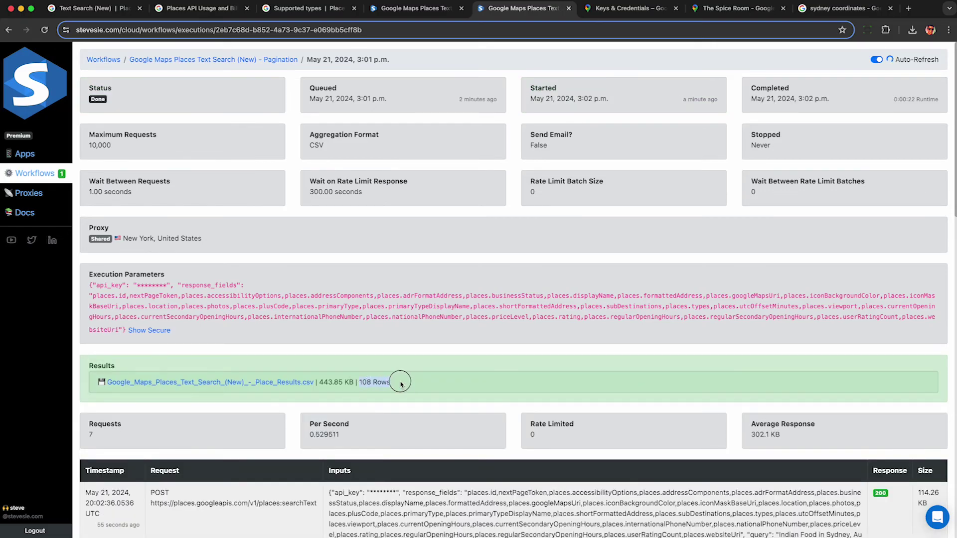
# Confirm the run is Done with a 443.85 KB Place Results CSV of 108 rows.
pyautogui.tripleClick(366, 383)
pyautogui.click(360, 374)
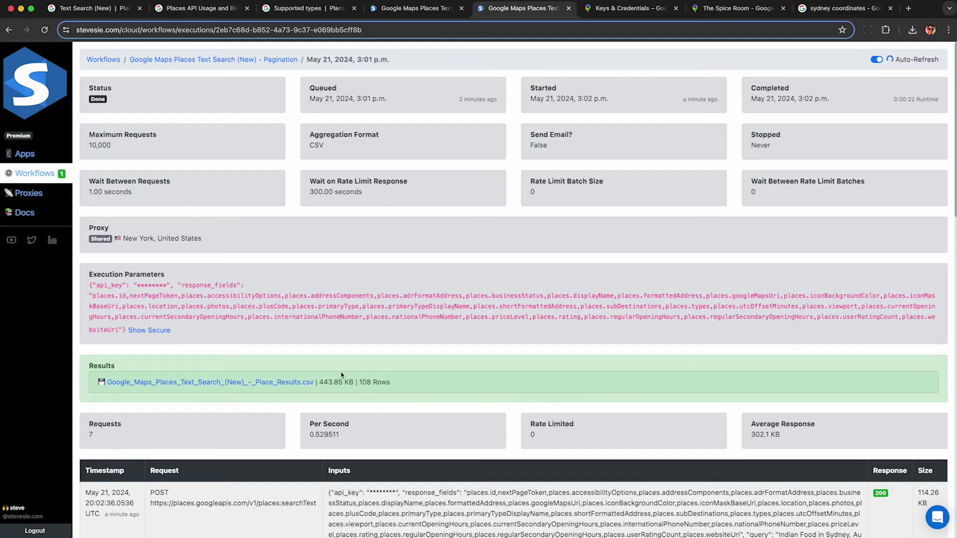
# Open the Place Results CSV in Excel and review the ID, phone, address, rating and website columns.
pyautogui.click(202, 383)
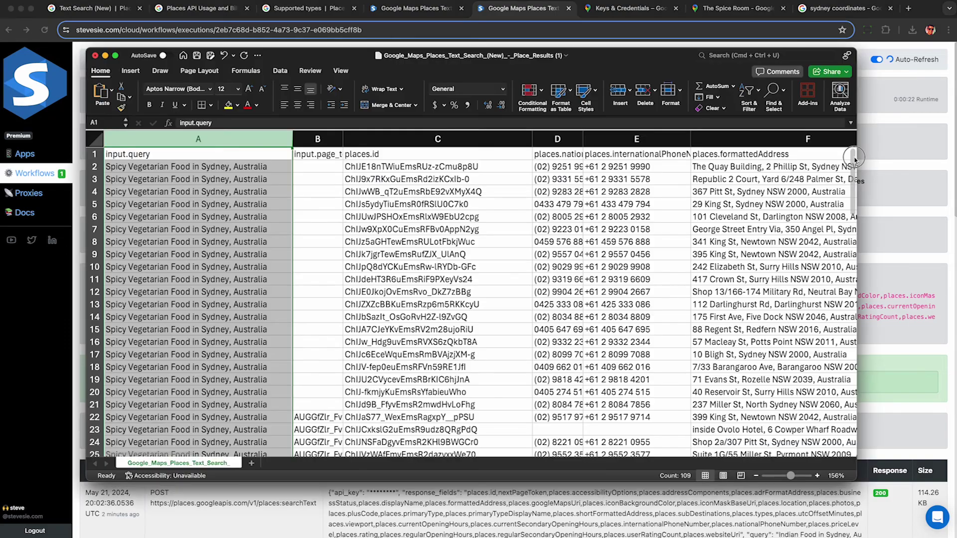
pyautogui.moveTo(855, 158); pyautogui.dragTo(822, 132)
pyautogui.click(424, 141)
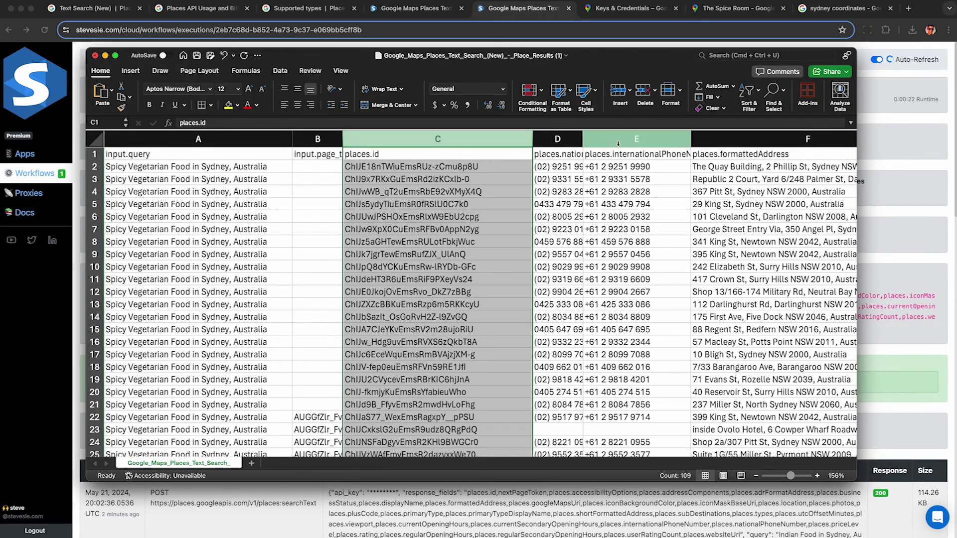
pyautogui.click(639, 141)
pyautogui.click(758, 141)
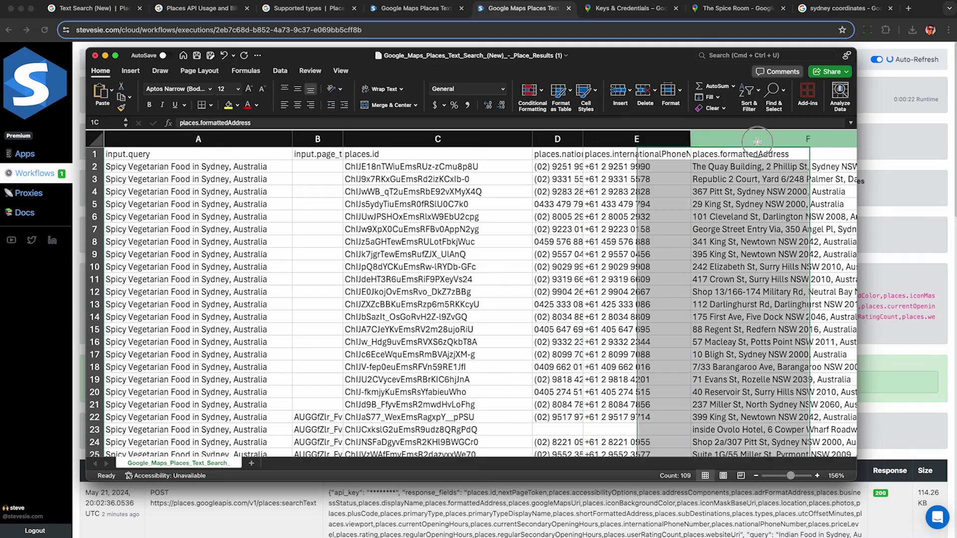
pyautogui.hscroll(10, 448, 299)
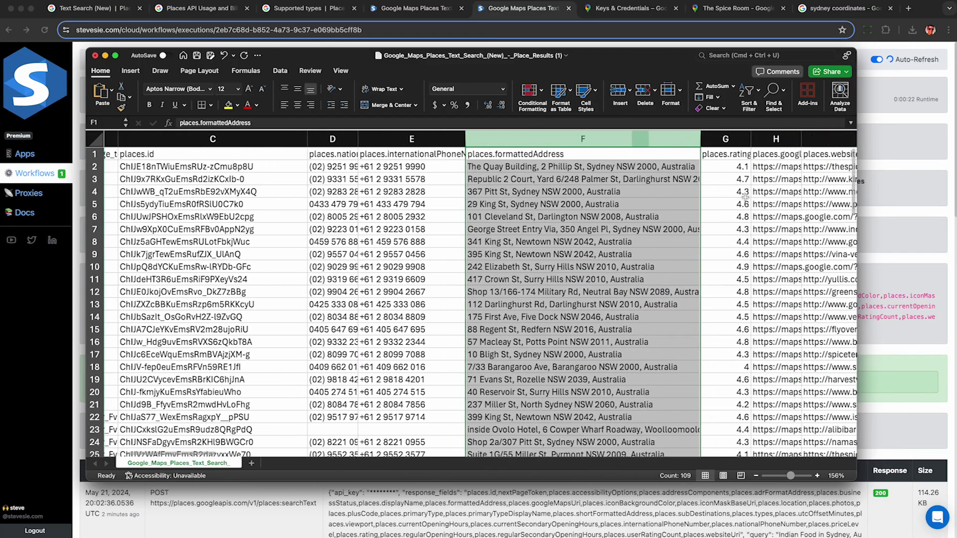
pyautogui.click(133, 141)
pyautogui.click(205, 144)
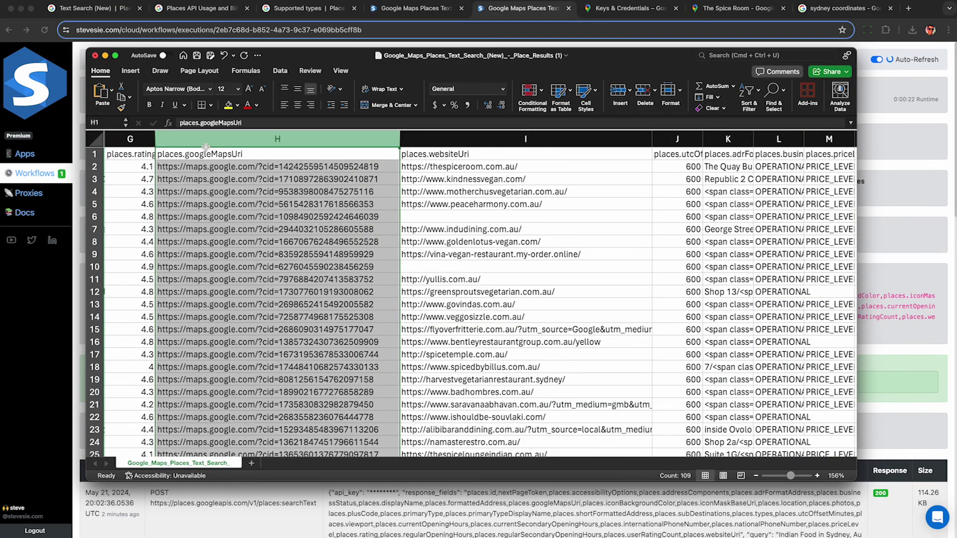
pyautogui.moveTo(292, 138); pyautogui.dragTo(452, 139)
pyautogui.click(466, 139)
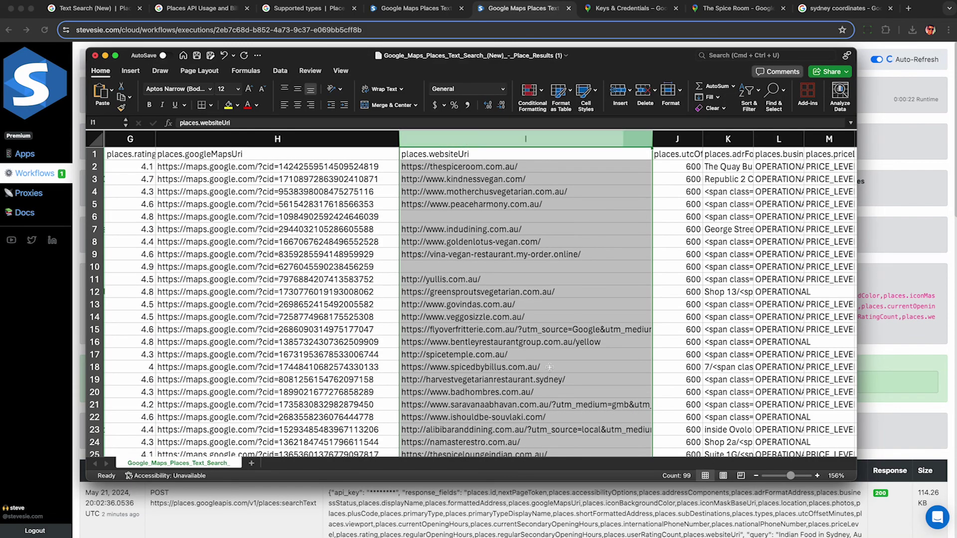
# Review the primary type, latitude and longitude columns, then recheck website, address and phone.
pyautogui.hscroll(8, 349, 249)
pyautogui.click(194, 139)
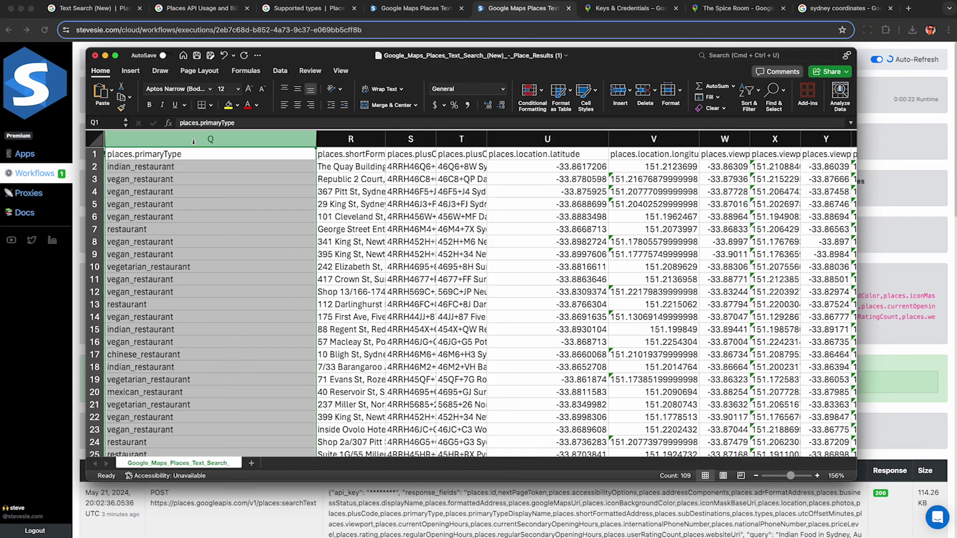
pyautogui.click(546, 139)
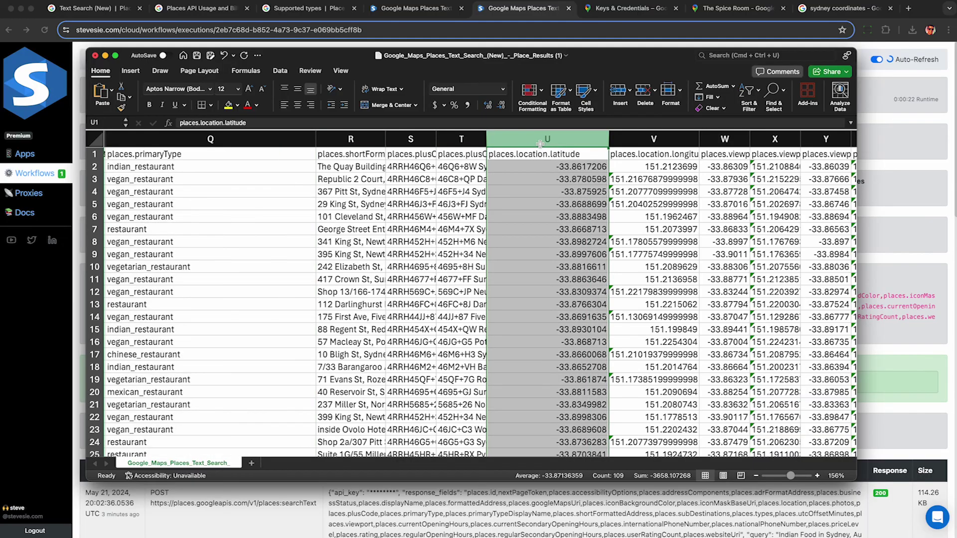
pyautogui.click(682, 136)
pyautogui.hscroll(10, 696, 226)
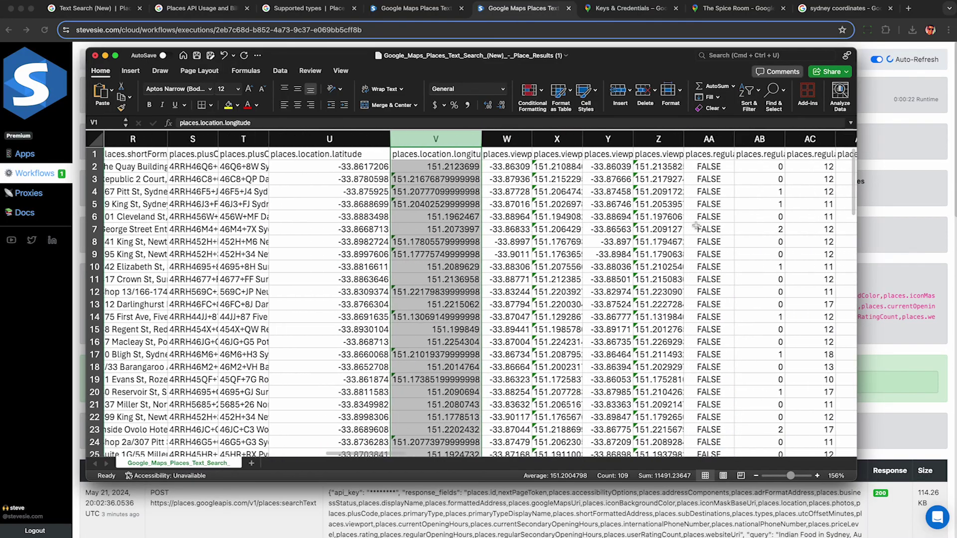
pyautogui.hscroll(10, 696, 226)
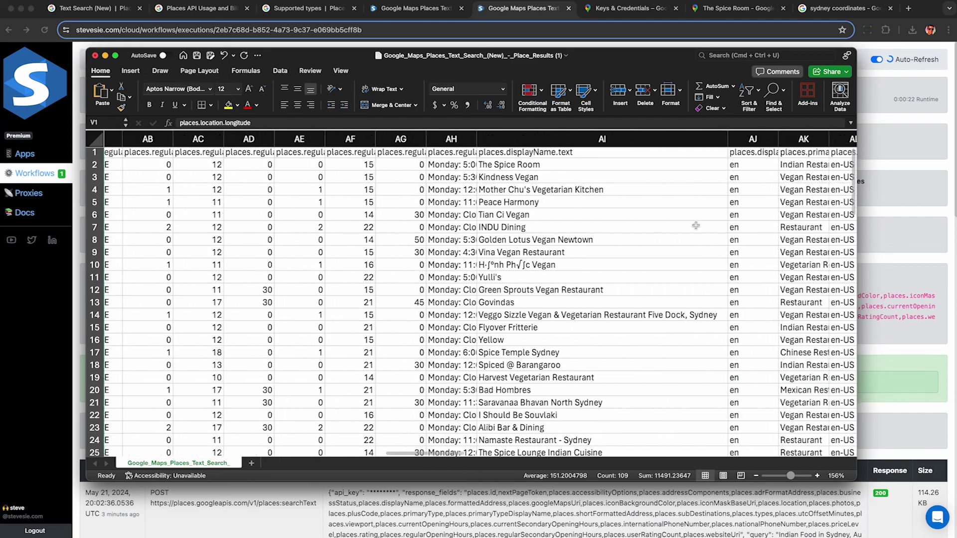
pyautogui.hscroll(-15, 564, 140)
pyautogui.click(564, 140)
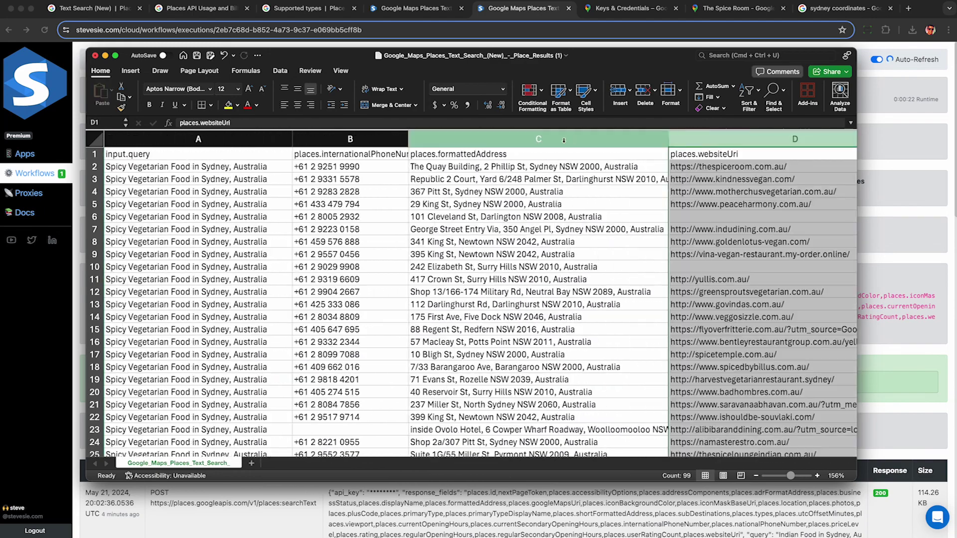
pyautogui.click(529, 137)
pyautogui.click(359, 136)
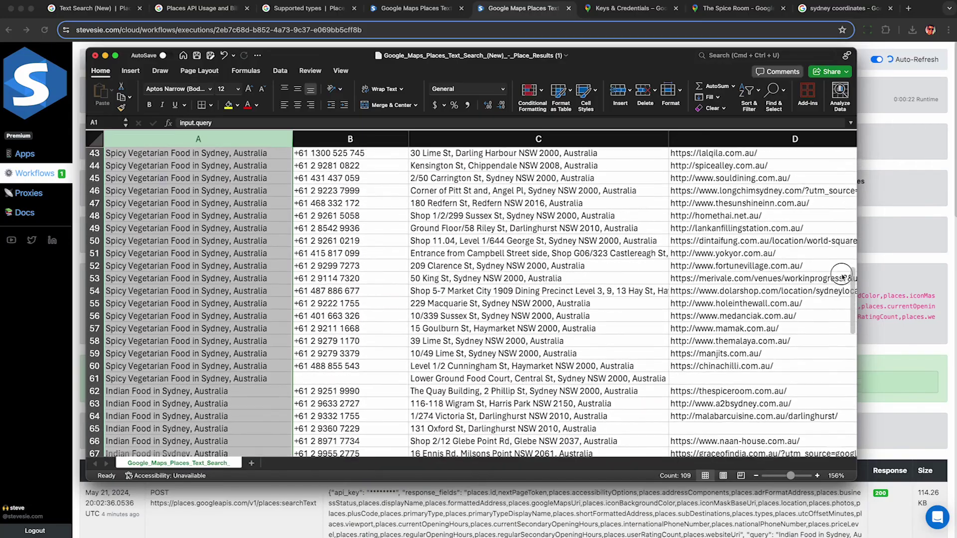
pyautogui.scroll(-10, 837, 335)
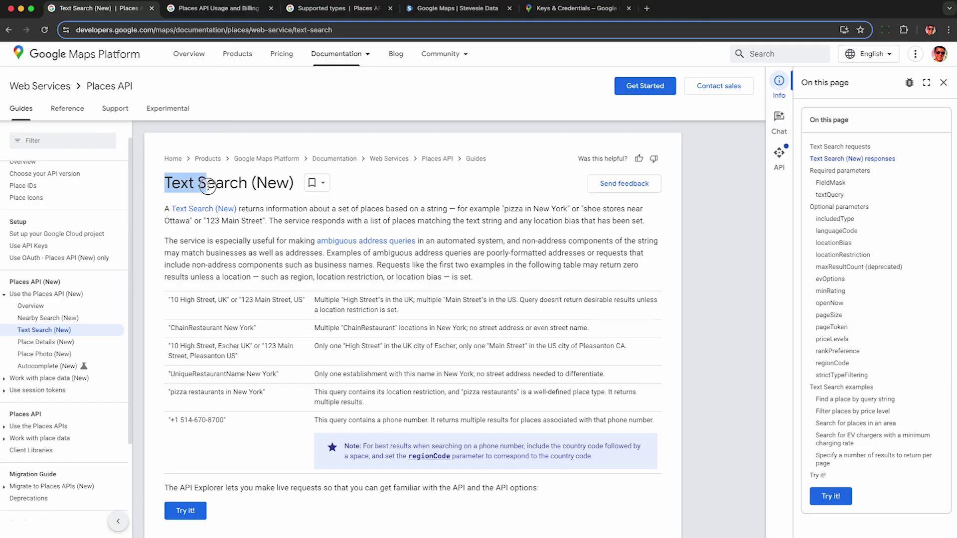